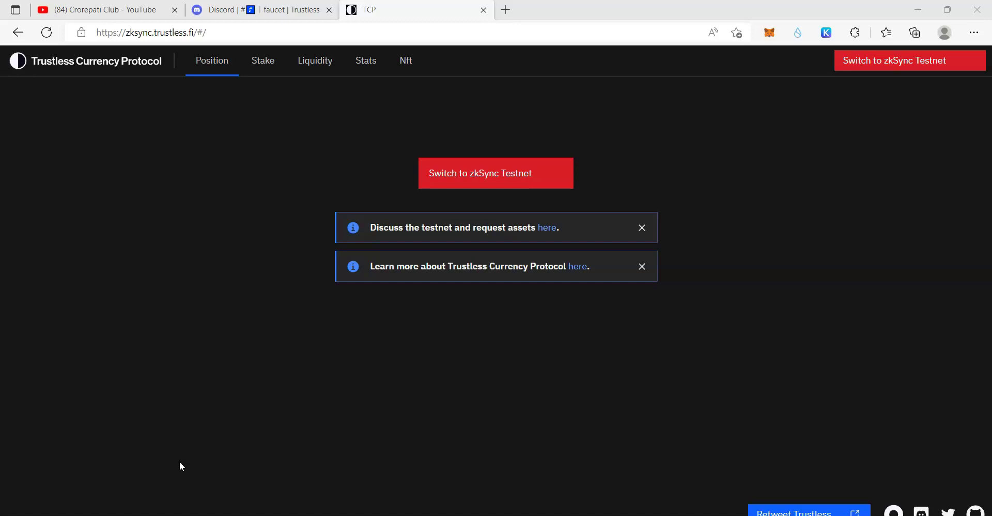
Step: Add the zkSync Testnet network to MetaMask from the Trustless Currency Protocol site and approve switching to it
key(alt+Tab)
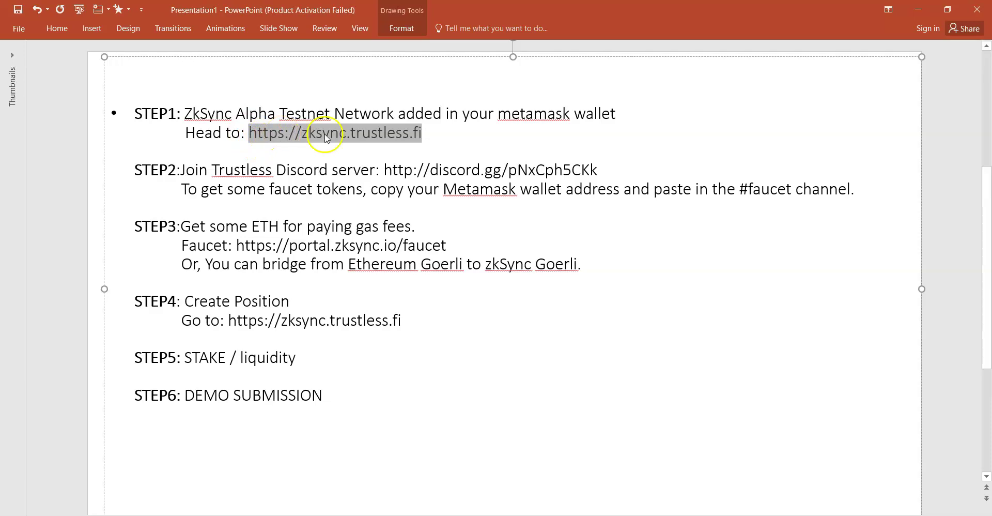
key(alt+Tab)
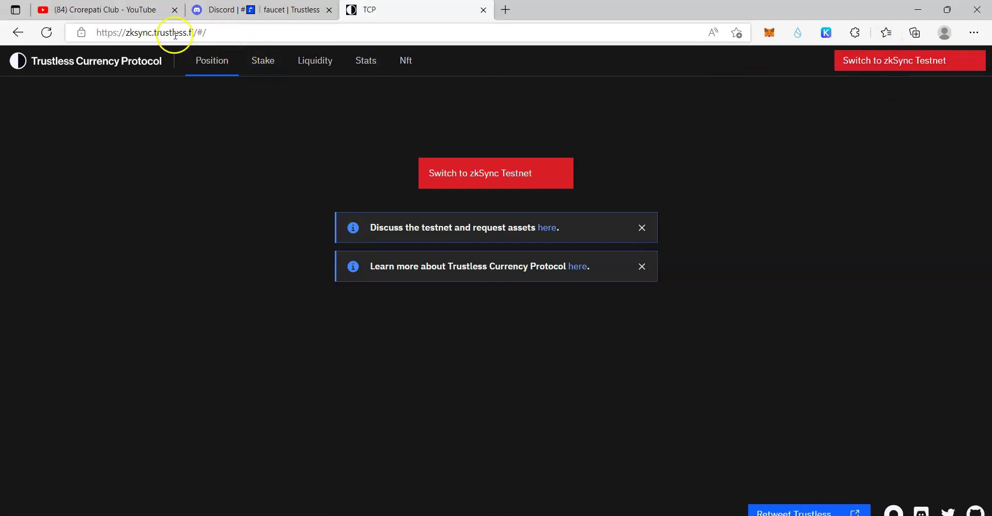
click(862, 62)
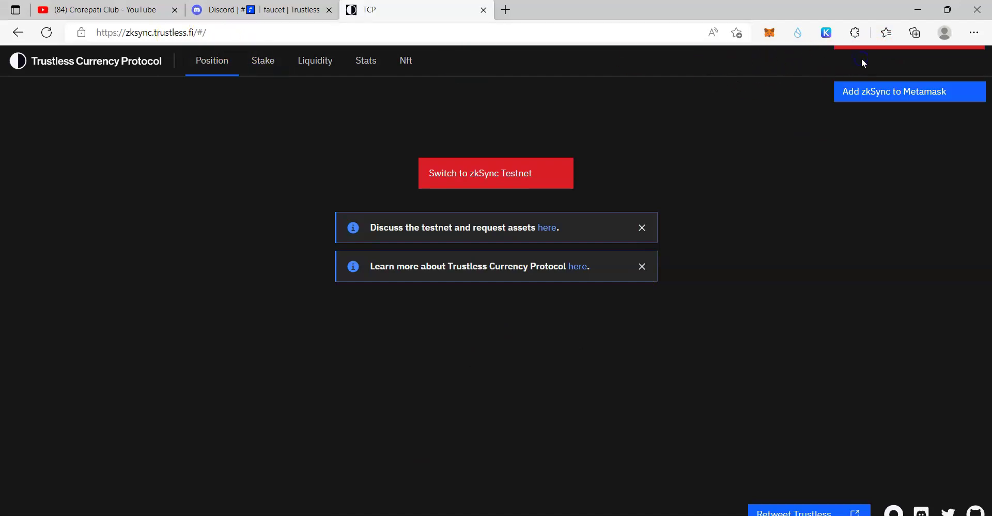
click(856, 92)
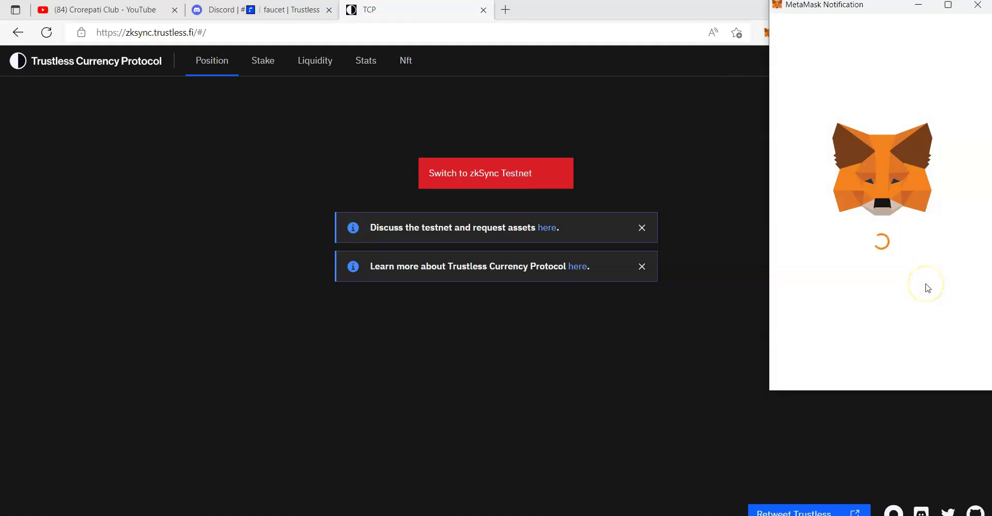
click(922, 365)
click(922, 366)
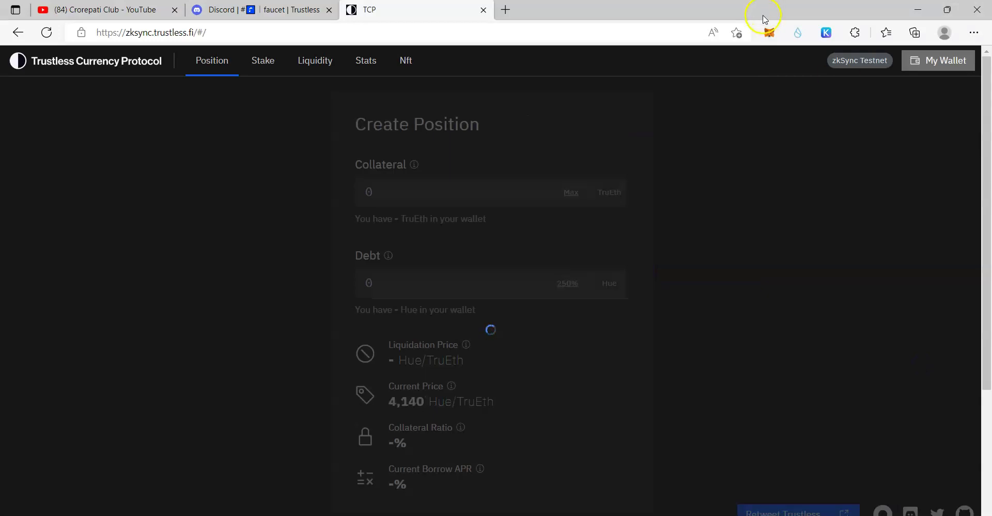
Step: Check the active network in MetaMask, and view the token balances on the protocol's My Wallet page
click(770, 31)
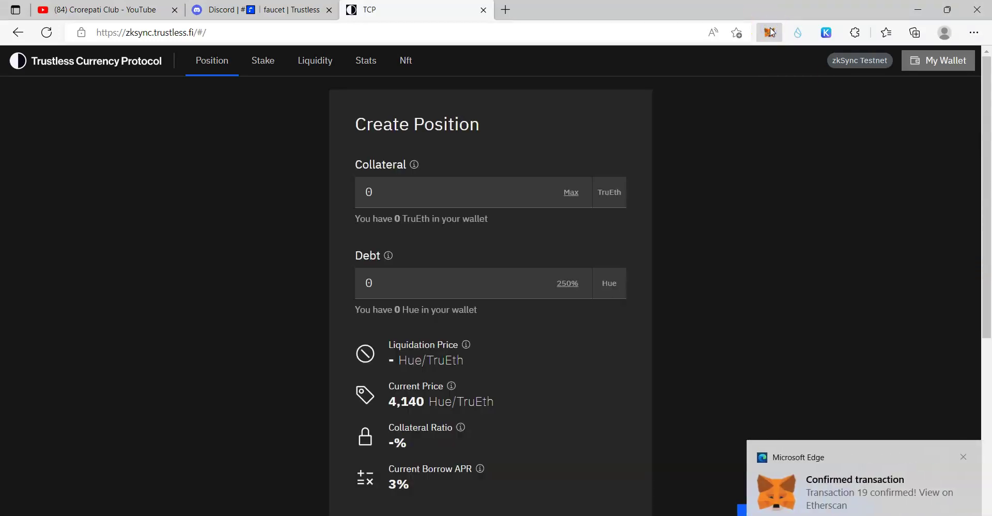
click(769, 32)
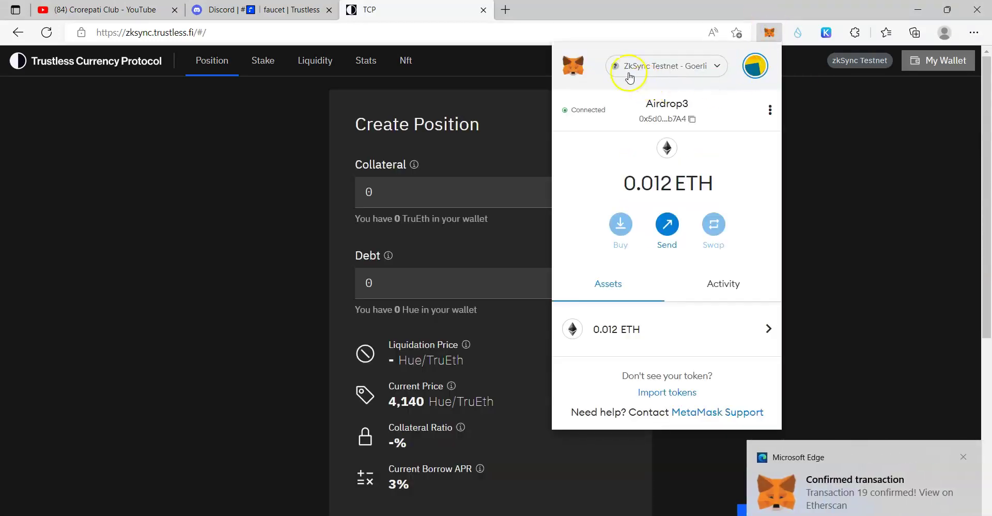
click(867, 126)
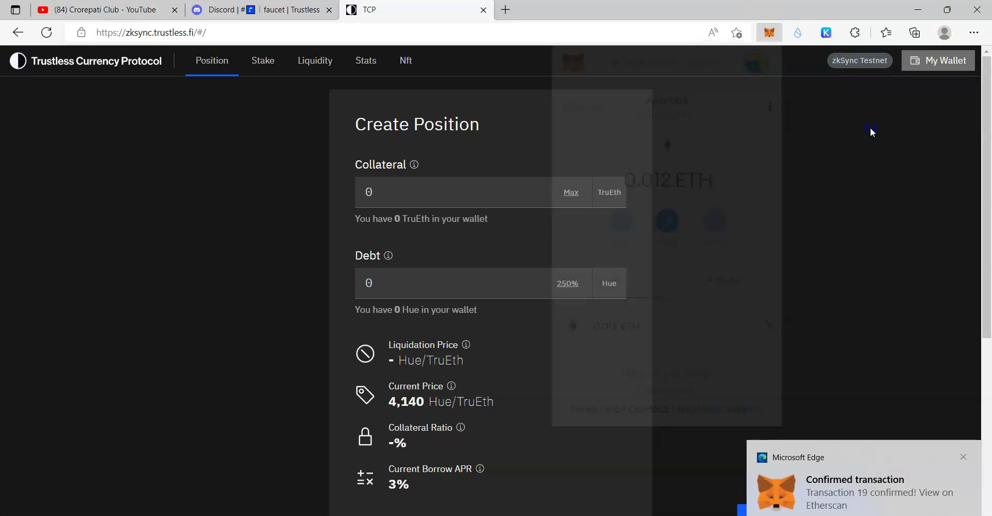
click(929, 61)
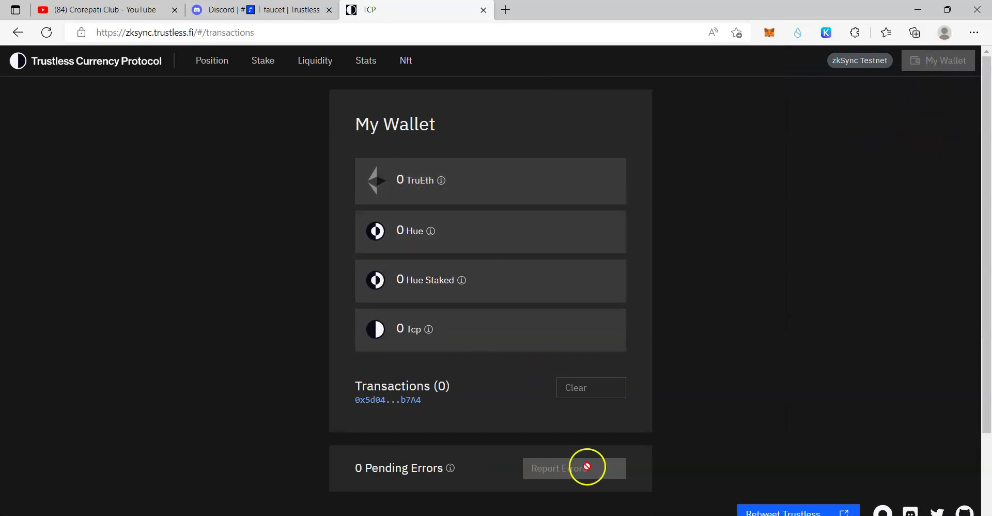
Step: Copy the Trustless Discord invite link from STEP2 of the PowerPoint slide and return to the browser
key(alt+Tab)
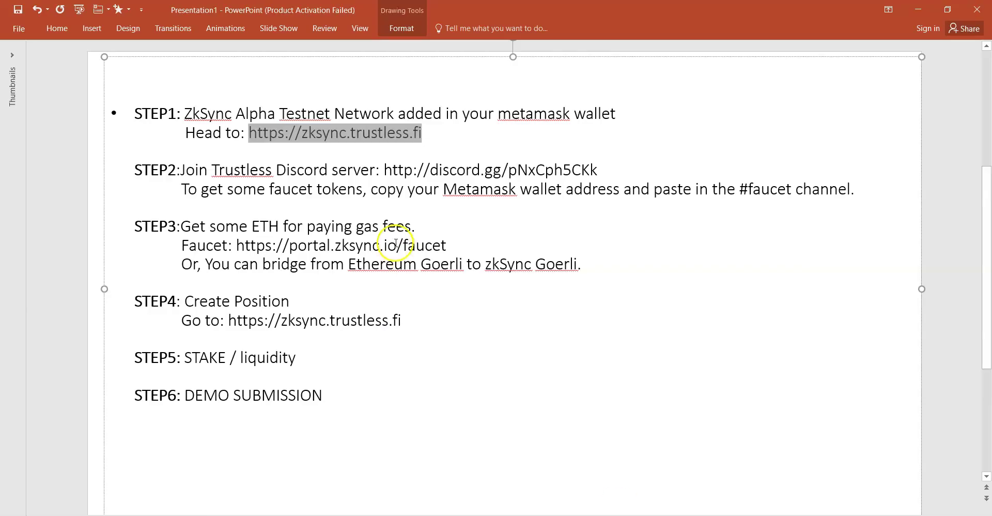
drag(387, 170, 454, 169)
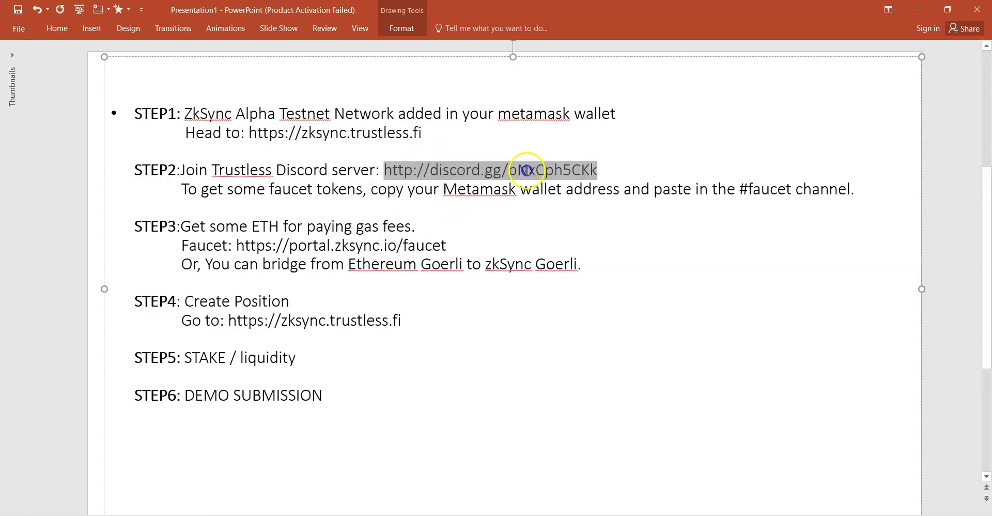
right_click(567, 169)
click(602, 192)
key(alt+Tab)
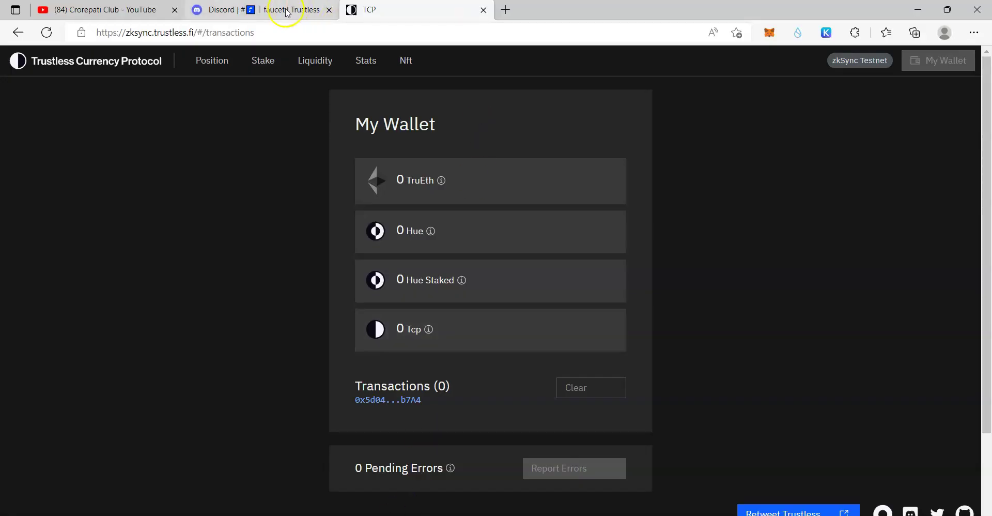
Step: Post the MetaMask wallet address in the Trustless Discord's faucet channel and reload the protocol's My Wallet page
click(287, 12)
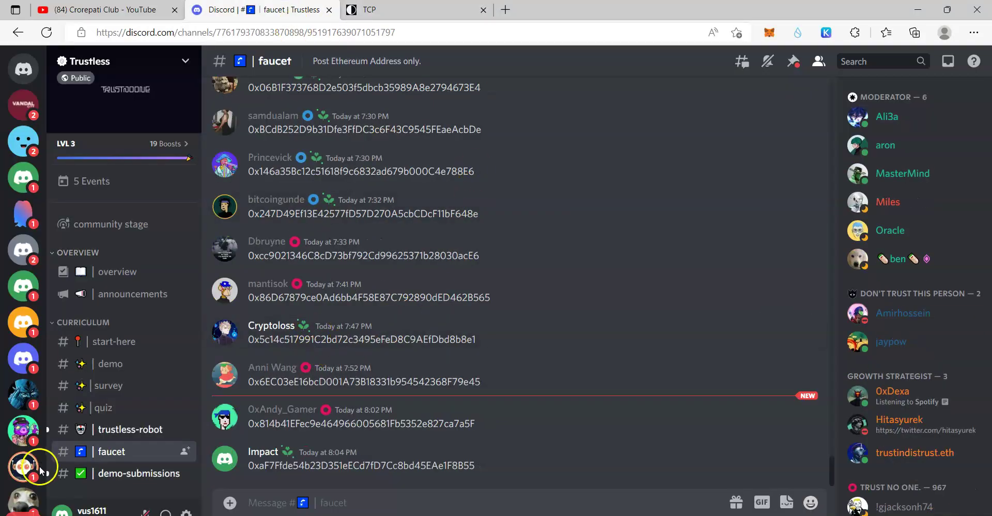
click(131, 453)
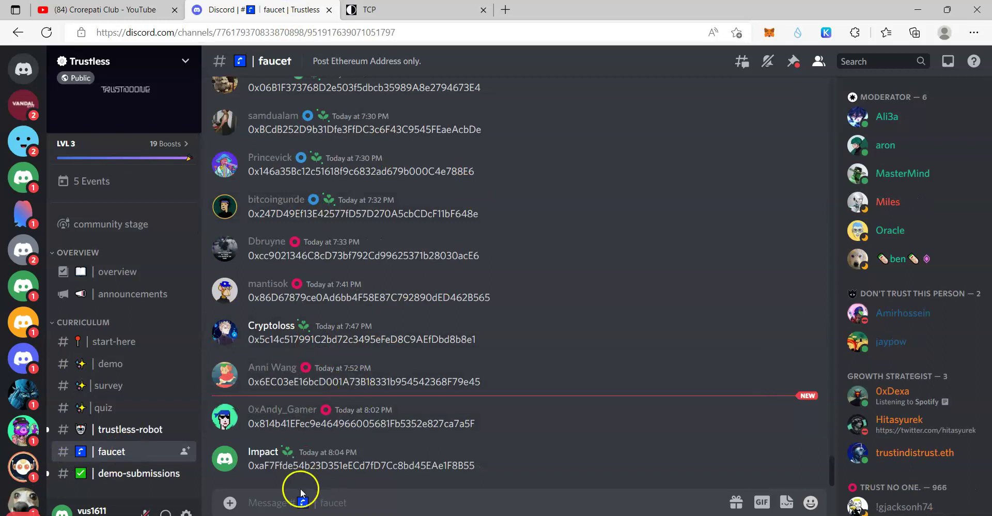
click(770, 33)
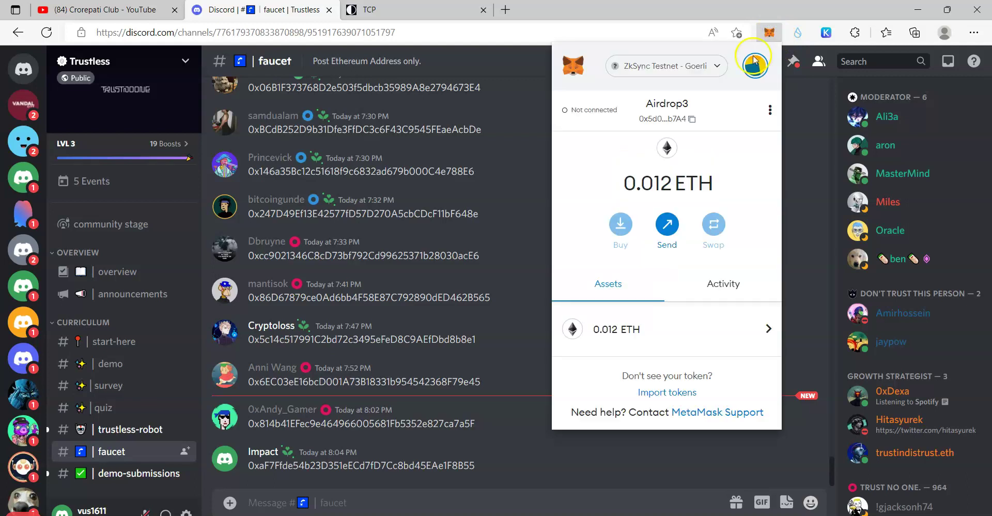
click(271, 499)
key(ctrl+v)
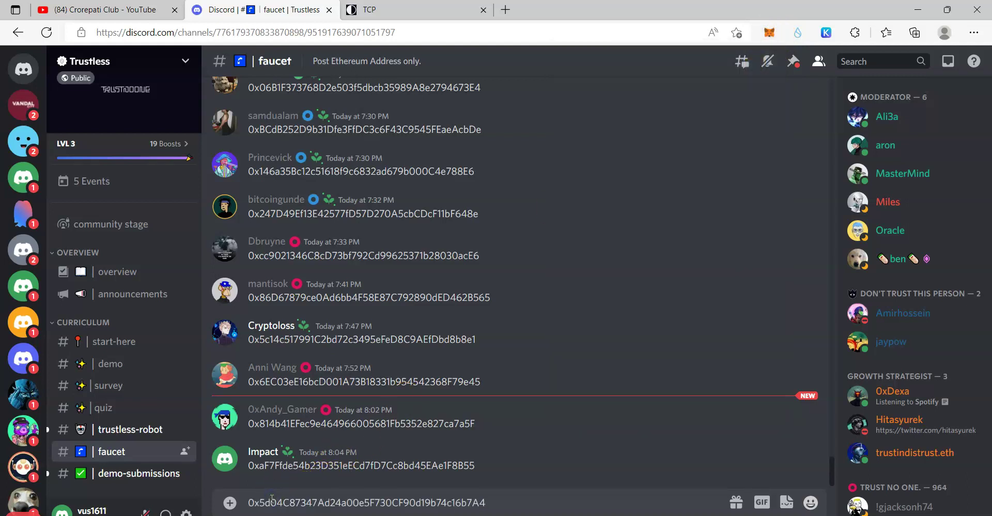
key(Return)
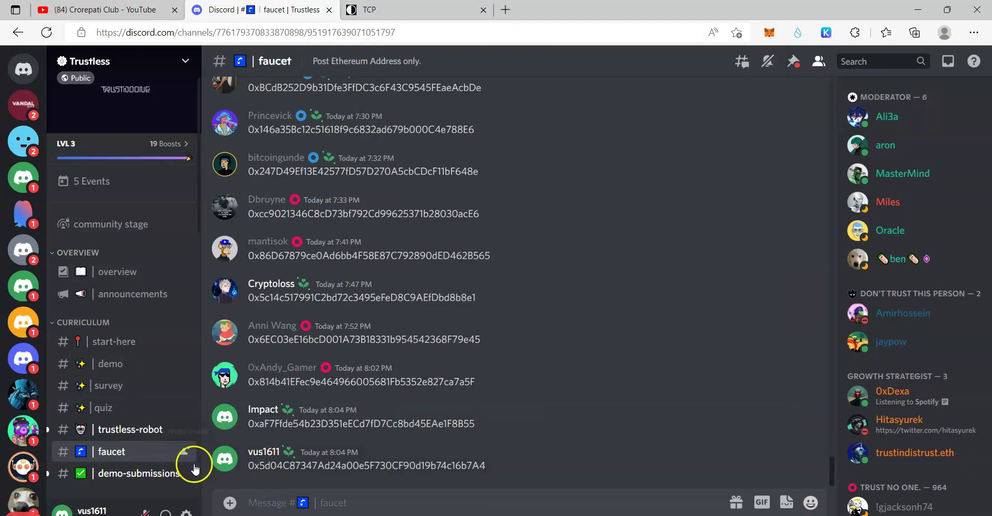
click(415, 11)
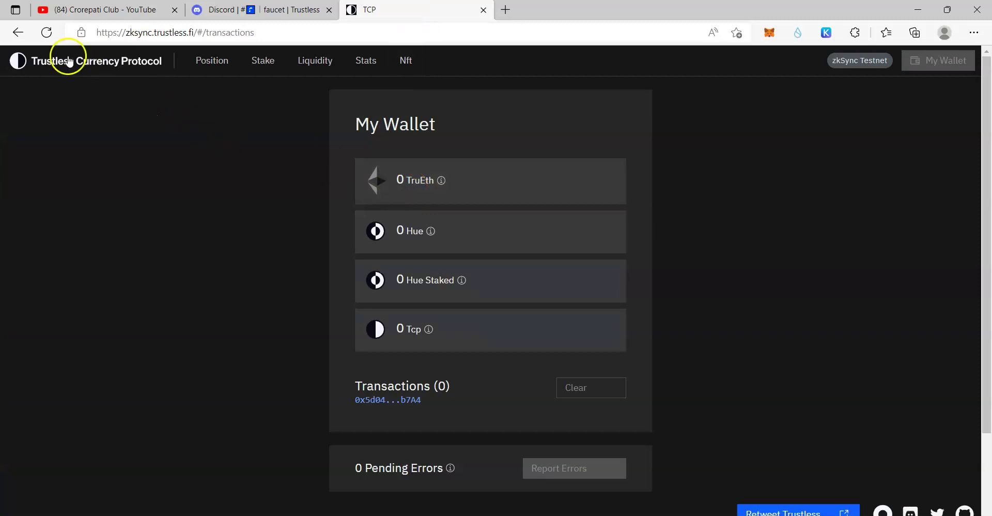
click(47, 33)
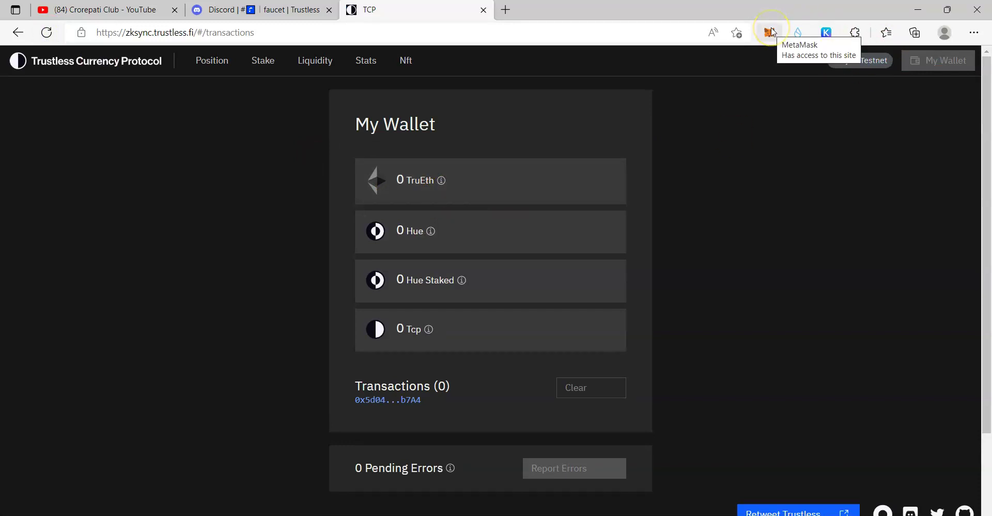
Step: Copy the faucet link from STEP3 of the PowerPoint slide and try to open it in a new browser tab
click(503, 13)
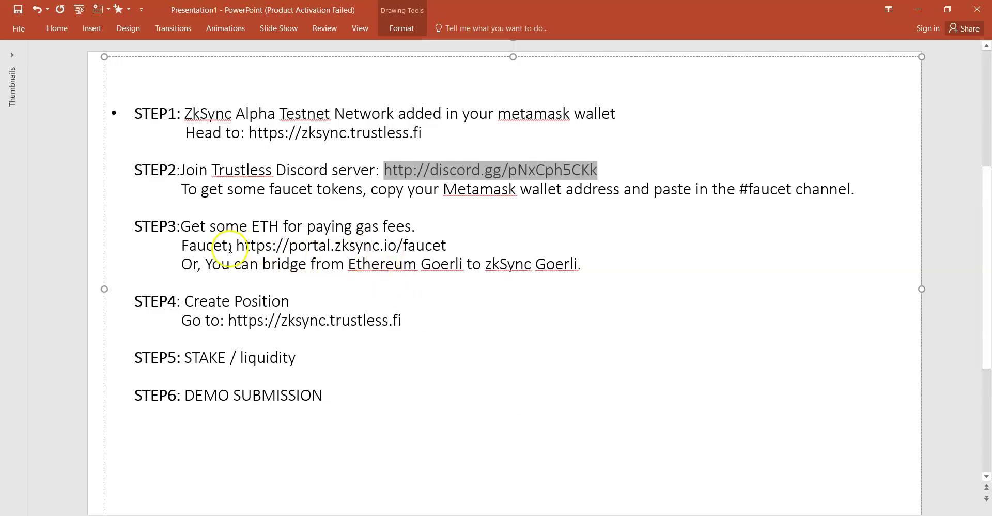
drag(232, 246, 358, 245)
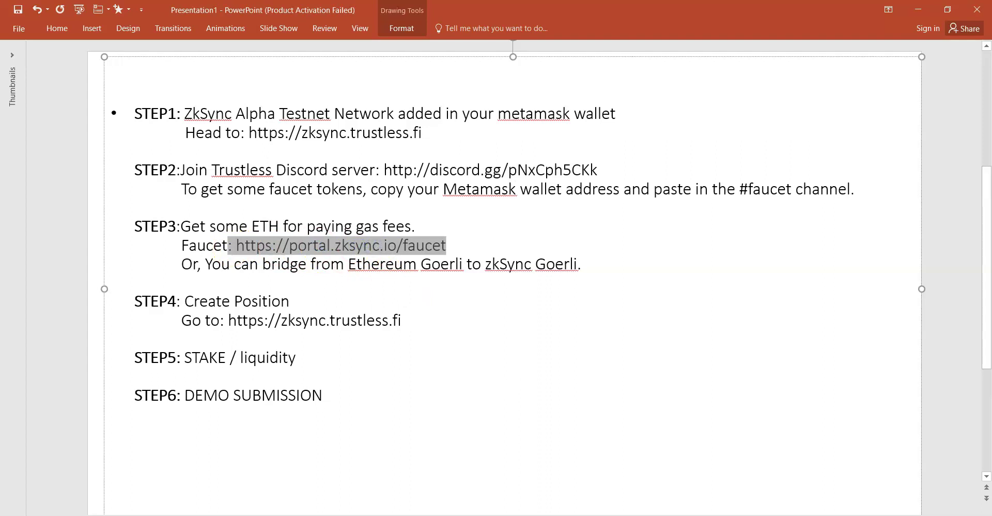
key(alt+Tab)
key(ctrl+v)
key(Return)
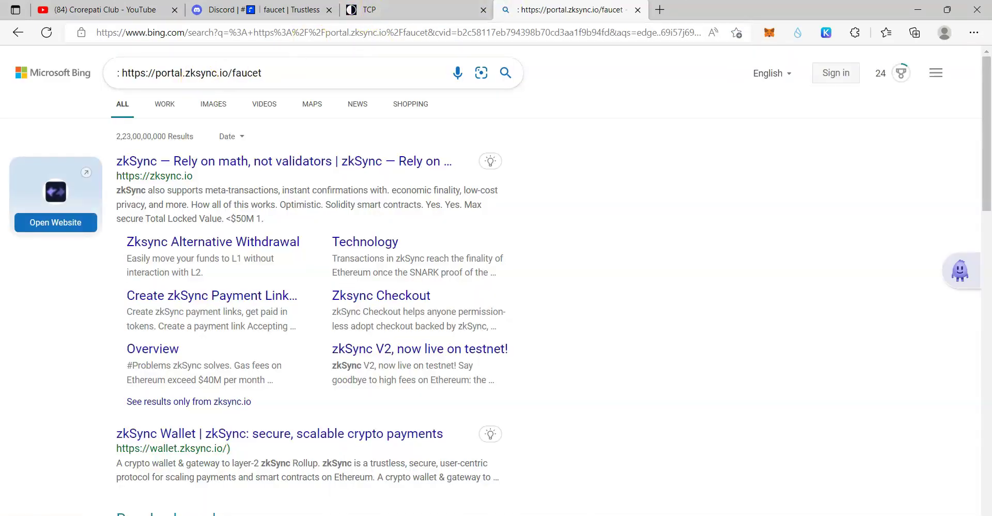
click(637, 9)
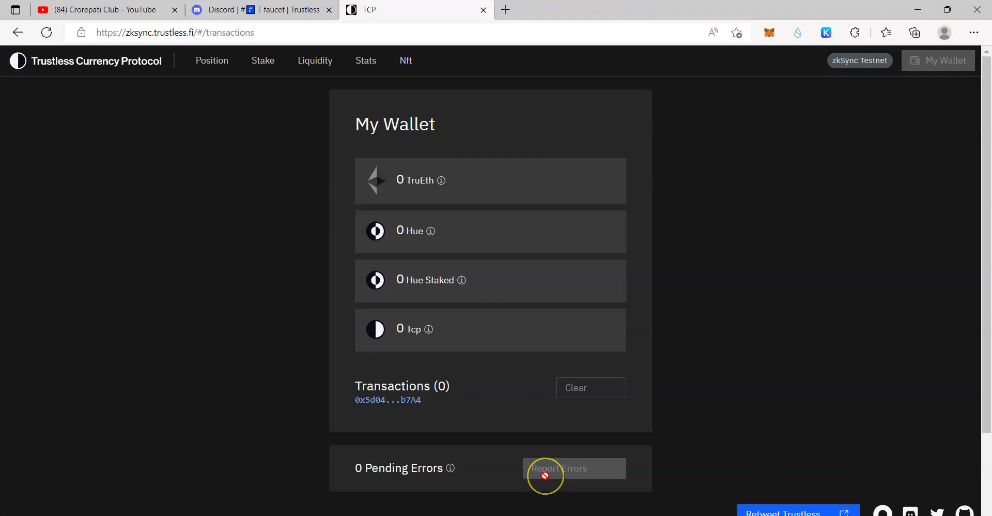
key(alt+Tab)
key(alt+Tab)
click(506, 10)
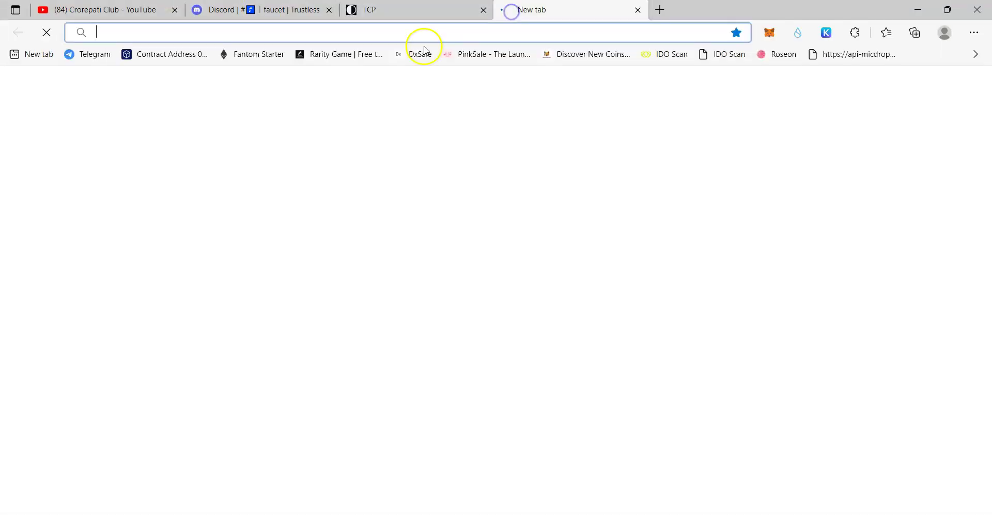
key(ctrl+v)
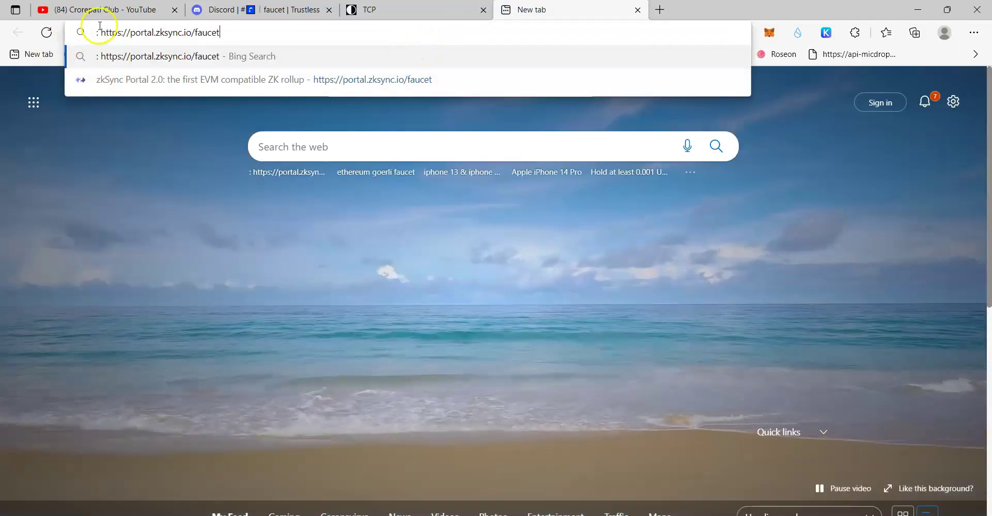
click(100, 32)
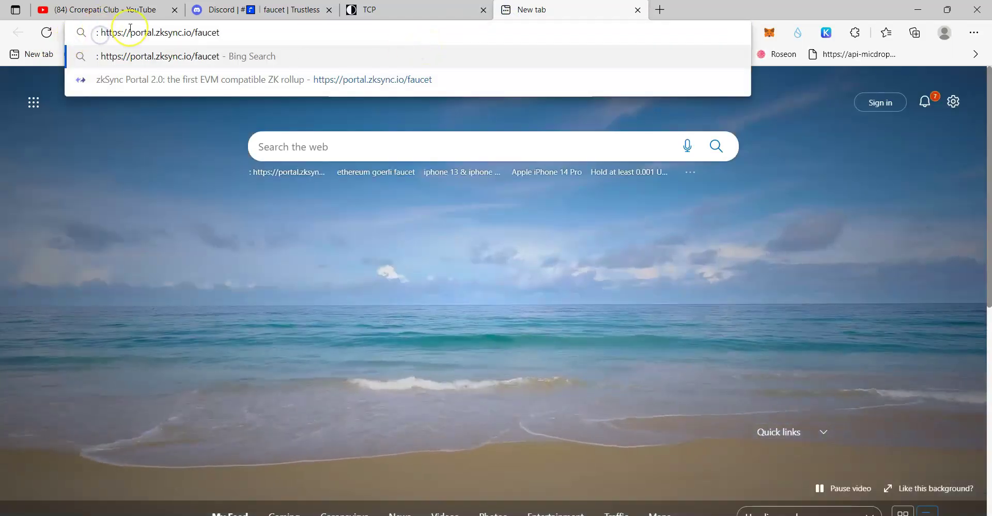
key(BackSpace)
key(BackSpace)
key(Return)
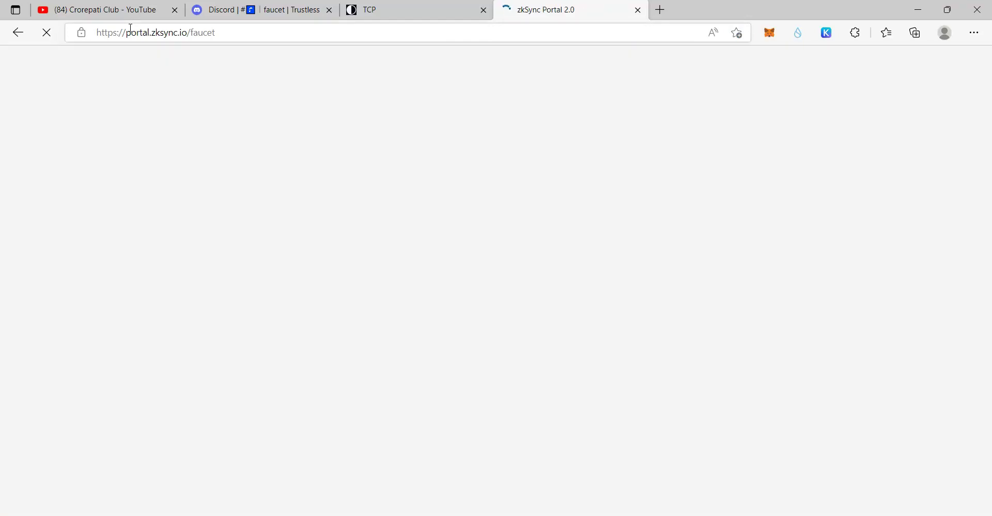
click(154, 50)
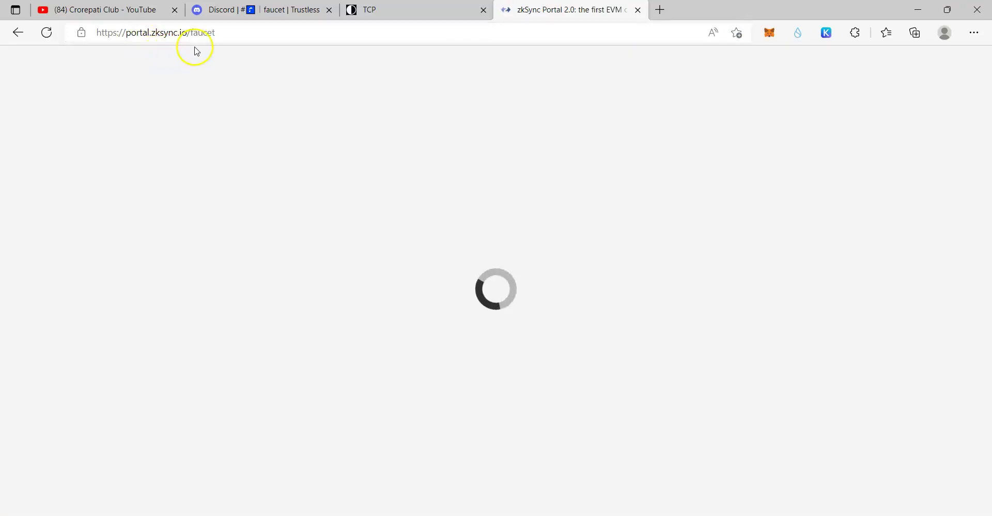
Step: Connect the Airdrop3 MetaMask account to portal.zksync.io and close the wallet popup
click(771, 33)
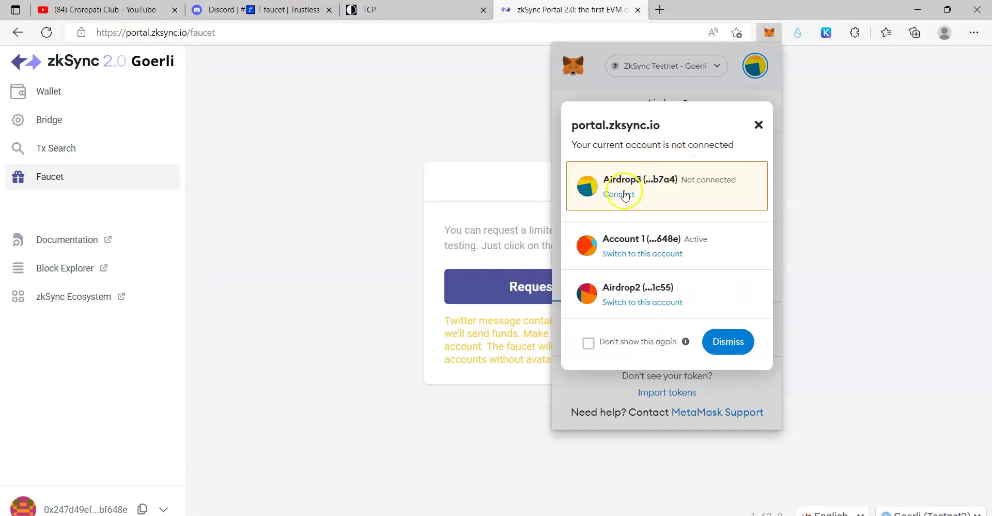
click(624, 194)
click(650, 126)
click(359, 132)
Step: Request funds from the zkSync faucet and post the claim tweet with the address replaced by the copied wallet address
click(553, 272)
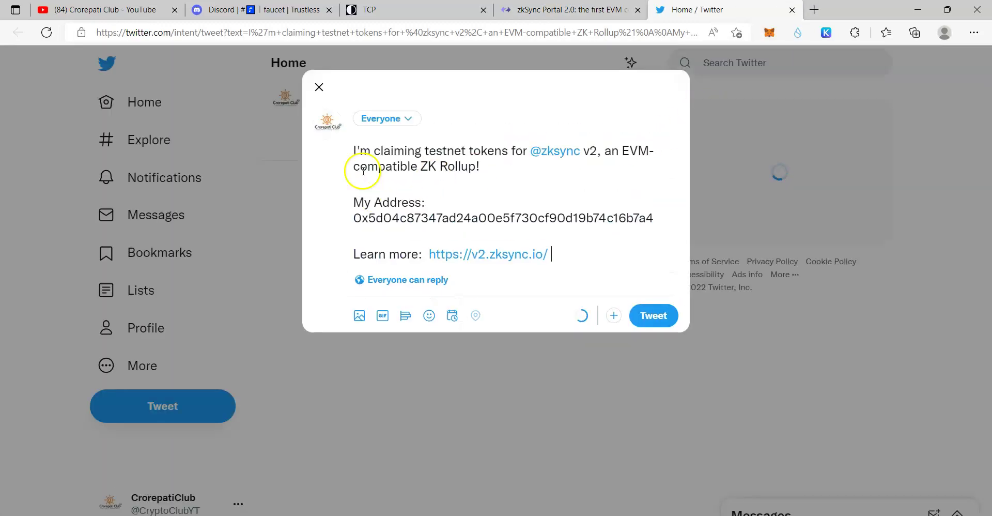
double_click(402, 219)
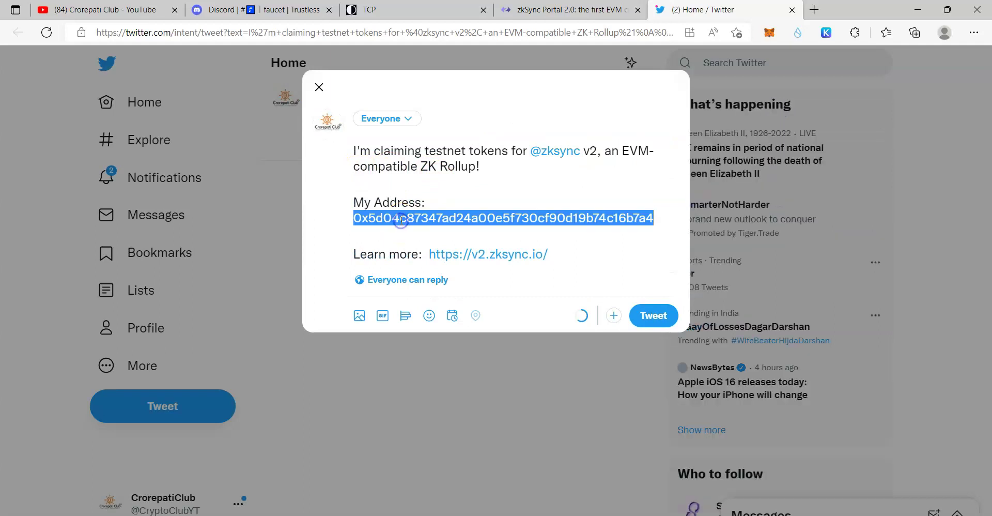
key(ctrl+v)
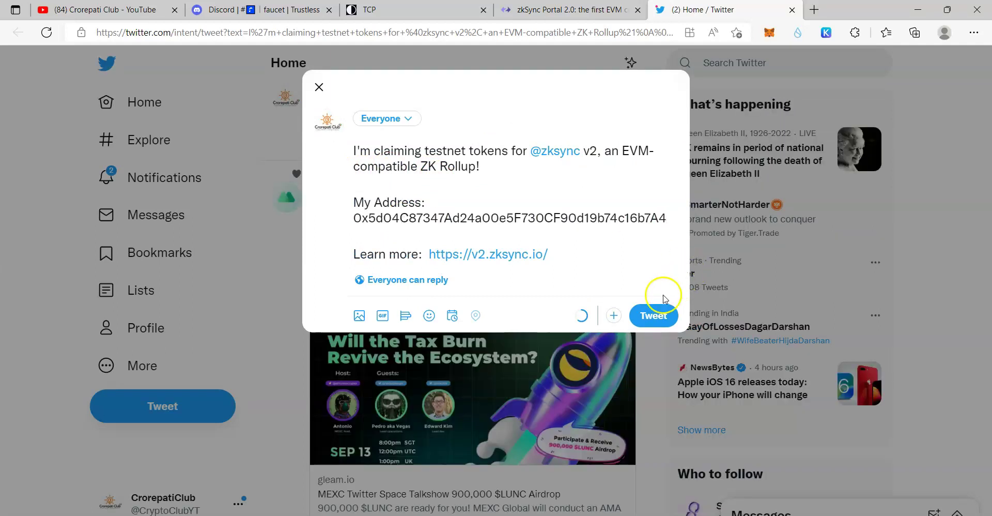
click(652, 316)
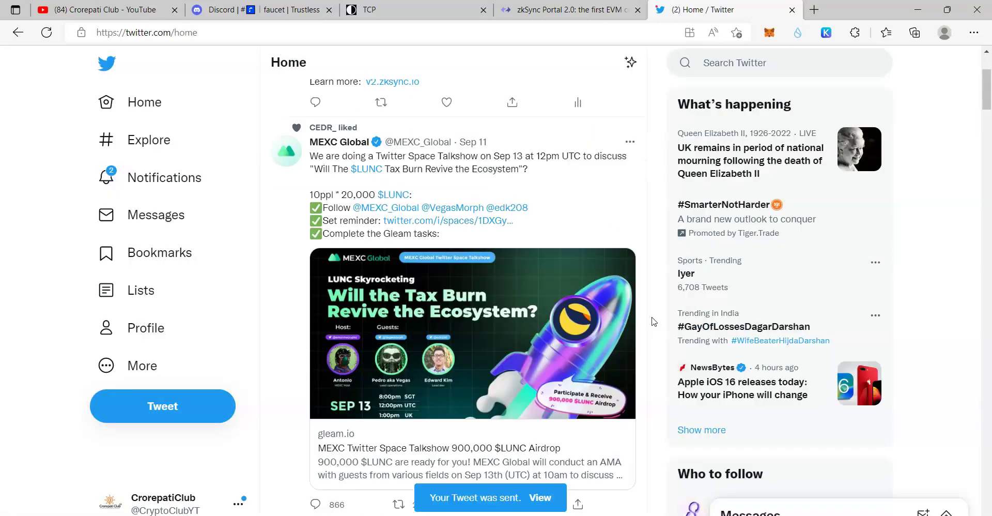
Step: Return to the zkSync portal and open its Bridge page for depositing from Ethereum Goerli to zkSync Goerli
click(582, 11)
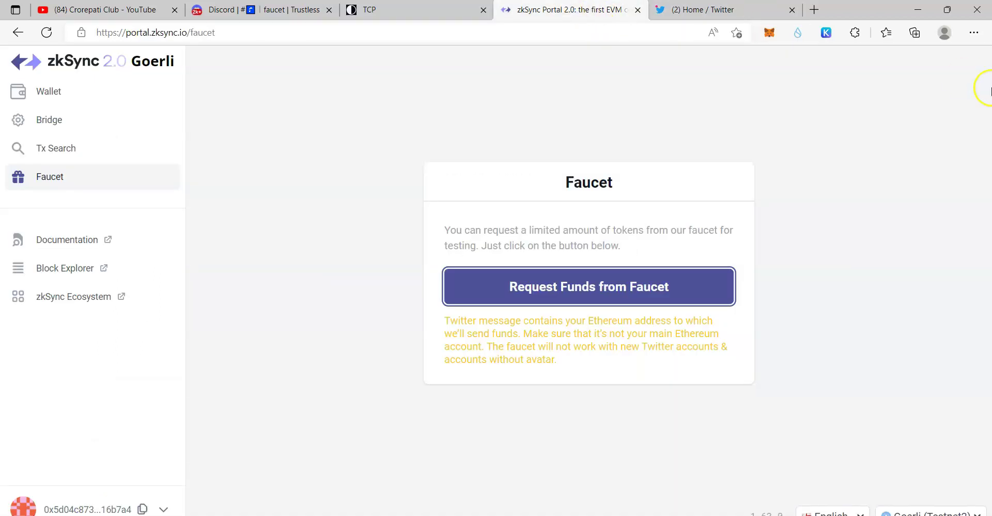
click(66, 126)
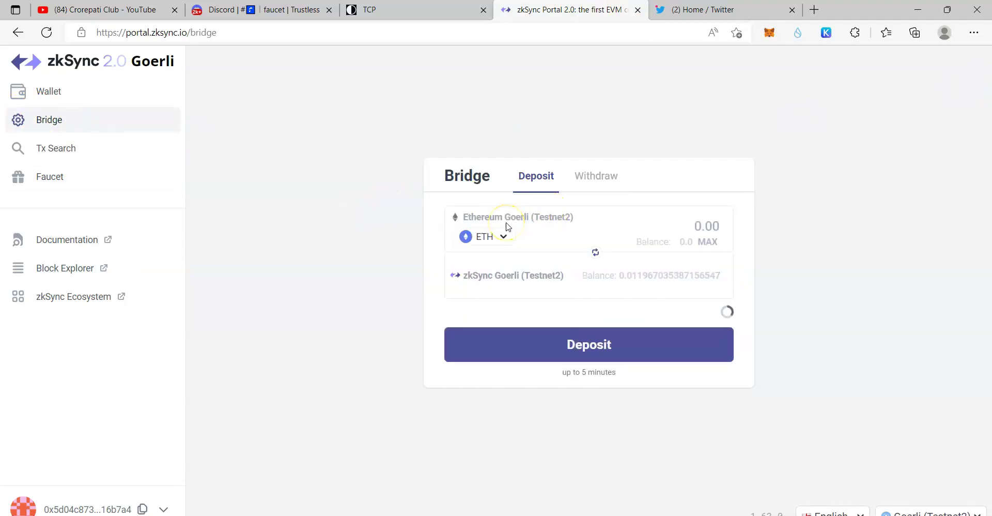
Step: Return to the Trustless Currency Protocol site, reload the wallet page to check the token balances, and consult the presentation's step list
click(709, 229)
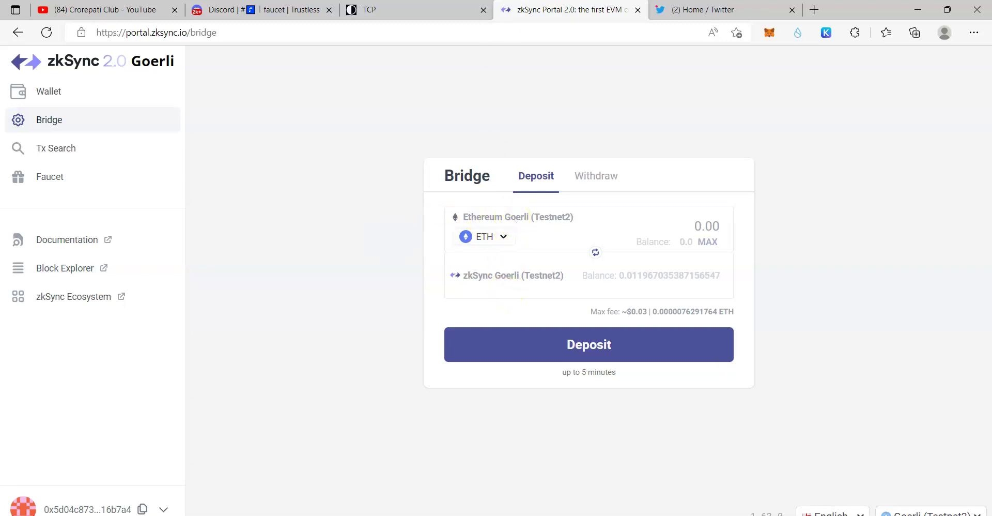
click(414, 9)
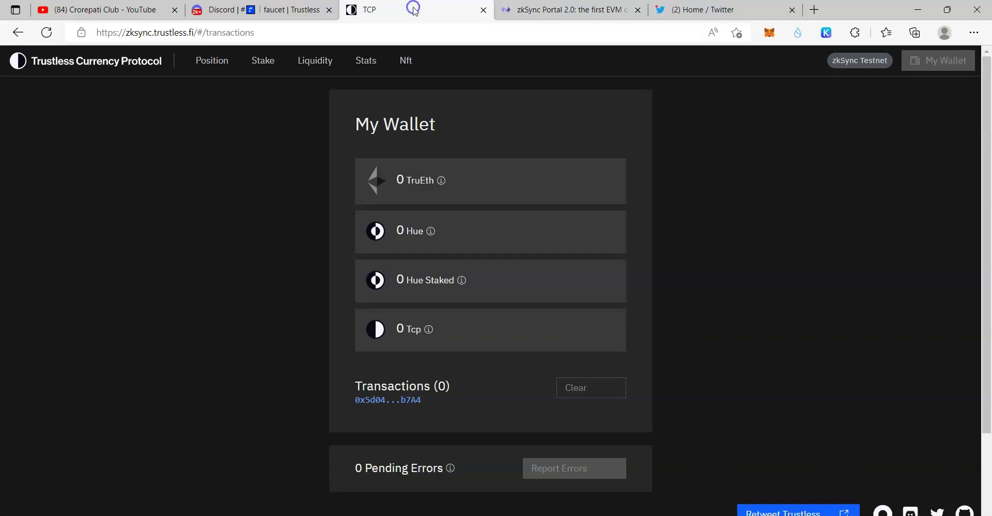
click(46, 32)
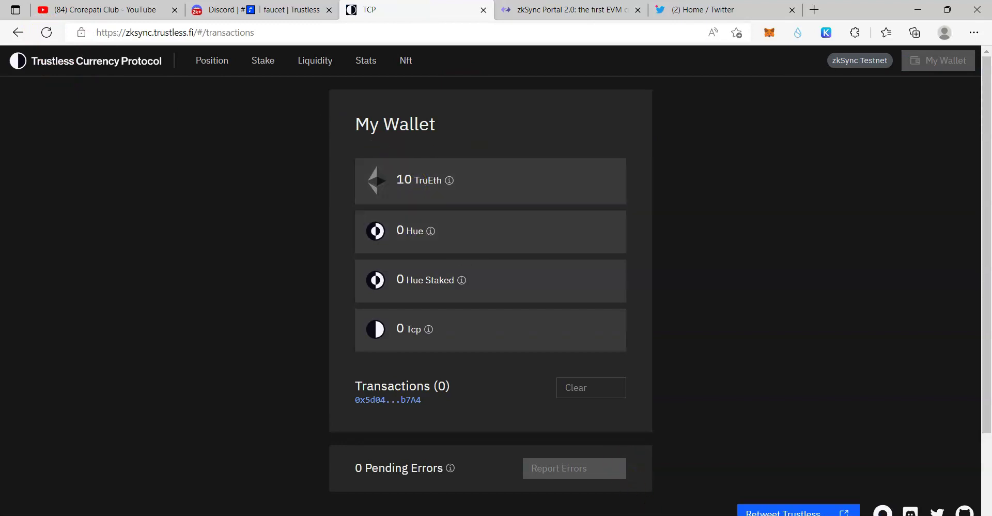
key(alt+Tab)
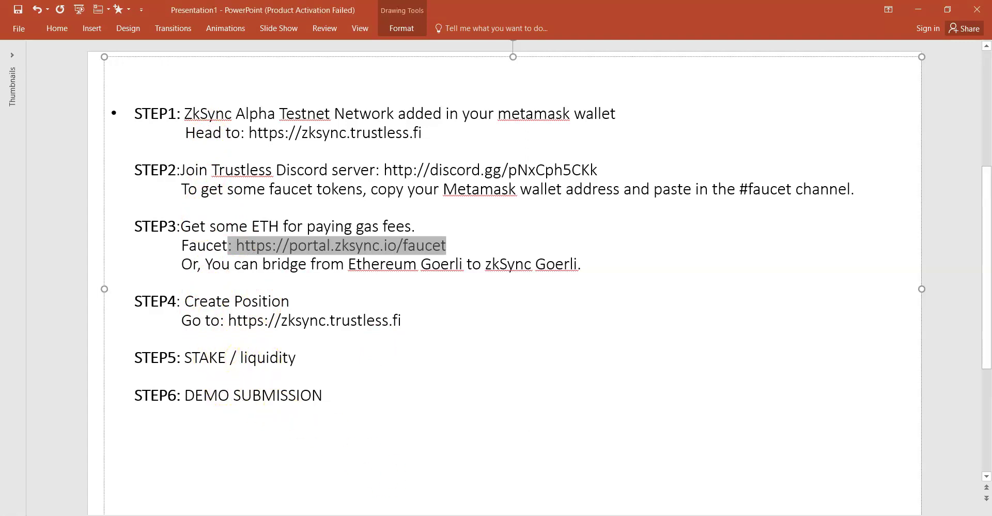
key(alt+Tab)
Step: Set up a new position with 3 TruEth as collateral and approve TruEth spending in MetaMask
click(217, 67)
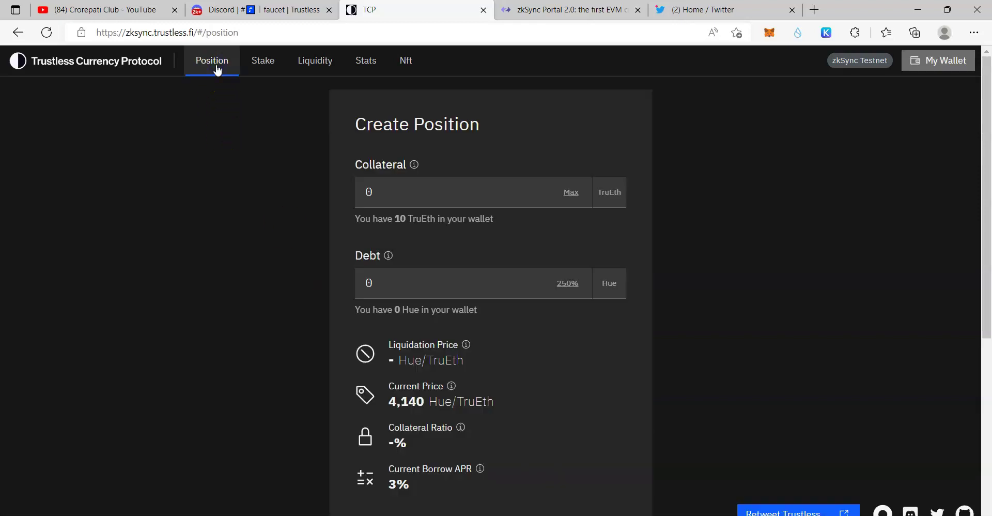
drag(380, 192, 337, 194)
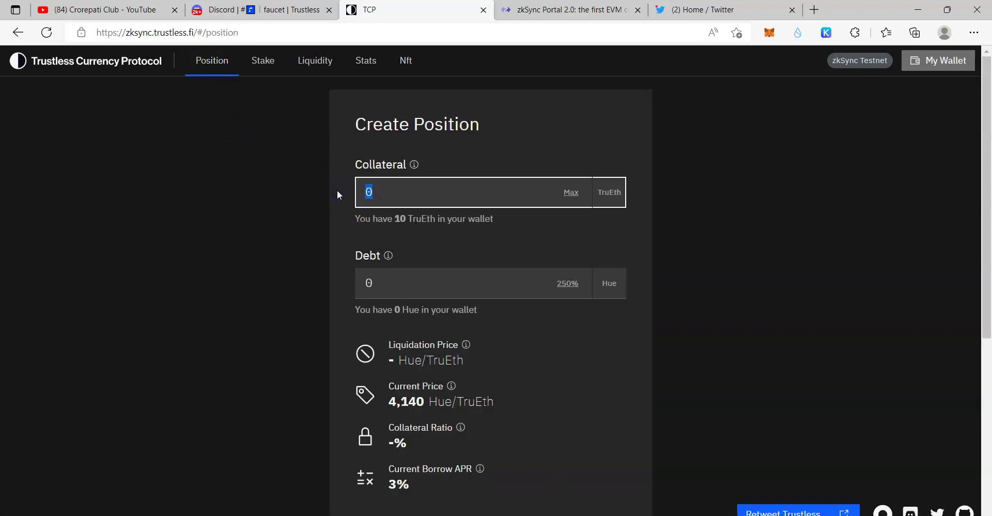
text(3)
click(509, 135)
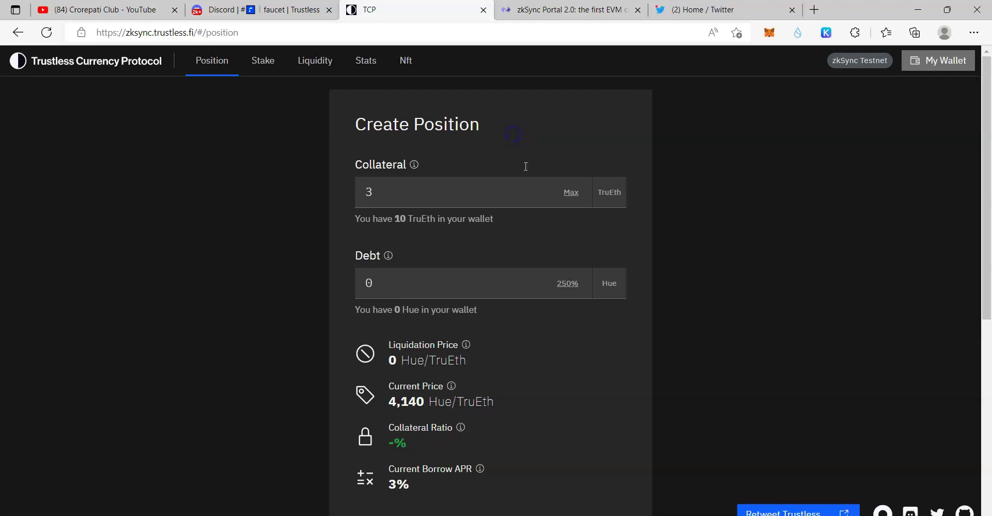
scroll(560, 170, down, 7)
click(570, 269)
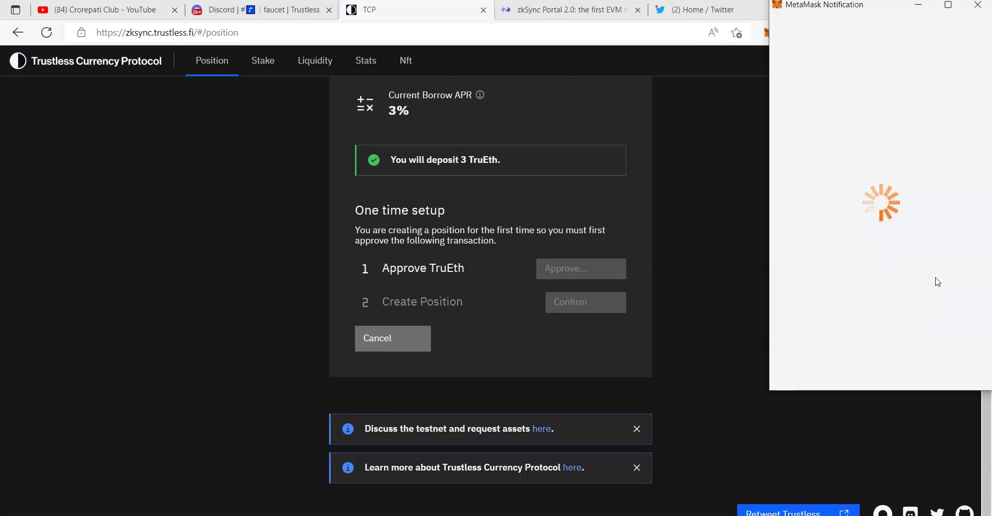
scroll(937, 281, down, 5)
click(917, 377)
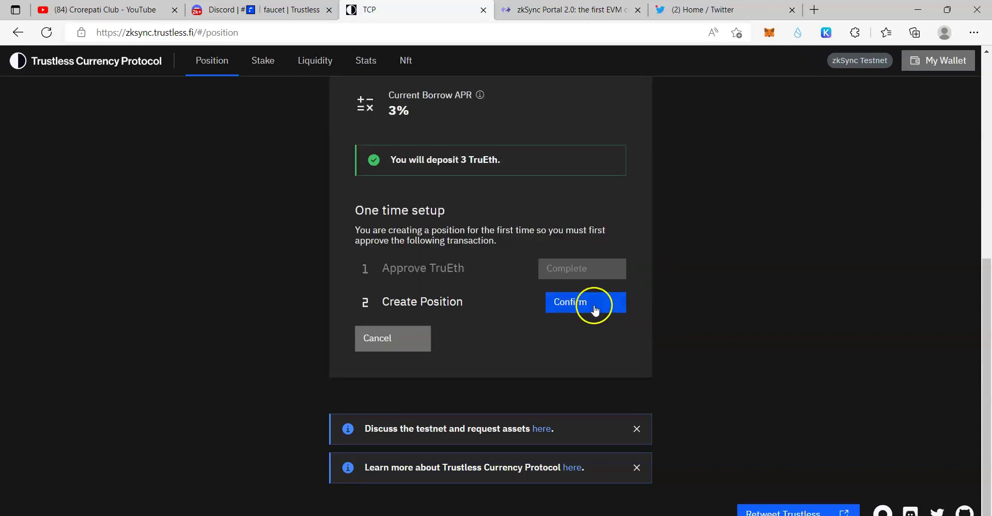
Step: Submit the position creation and confirm its transaction in MetaMask
click(594, 305)
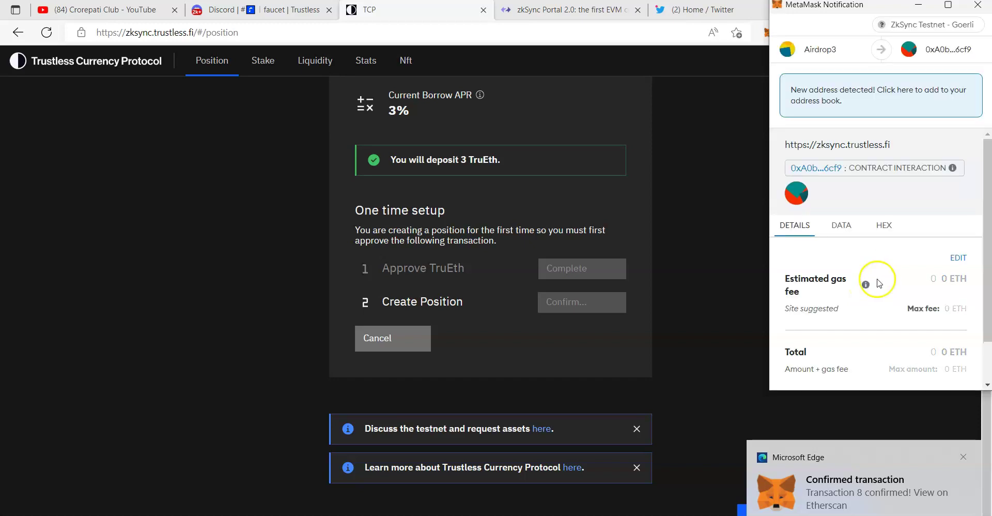
drag(986, 299, 987, 307)
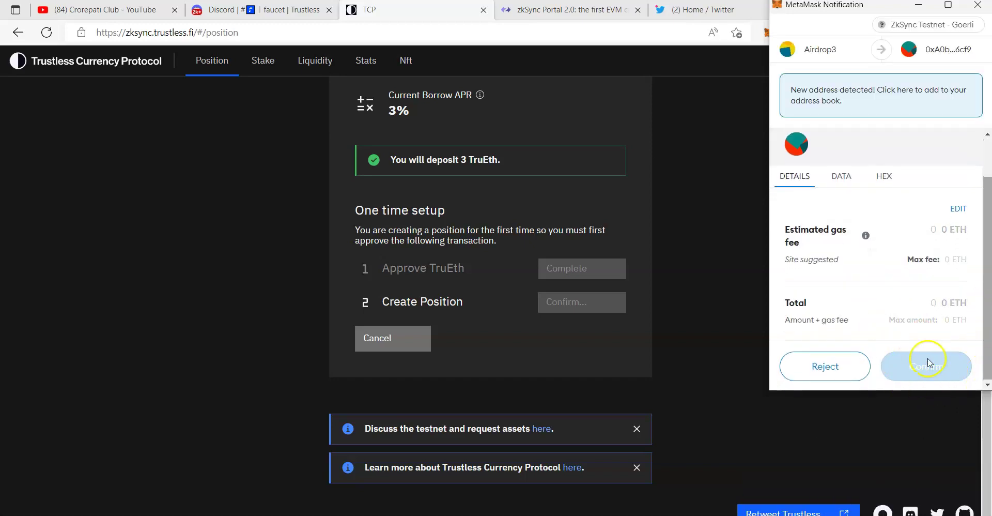
scroll(935, 374, down, 1)
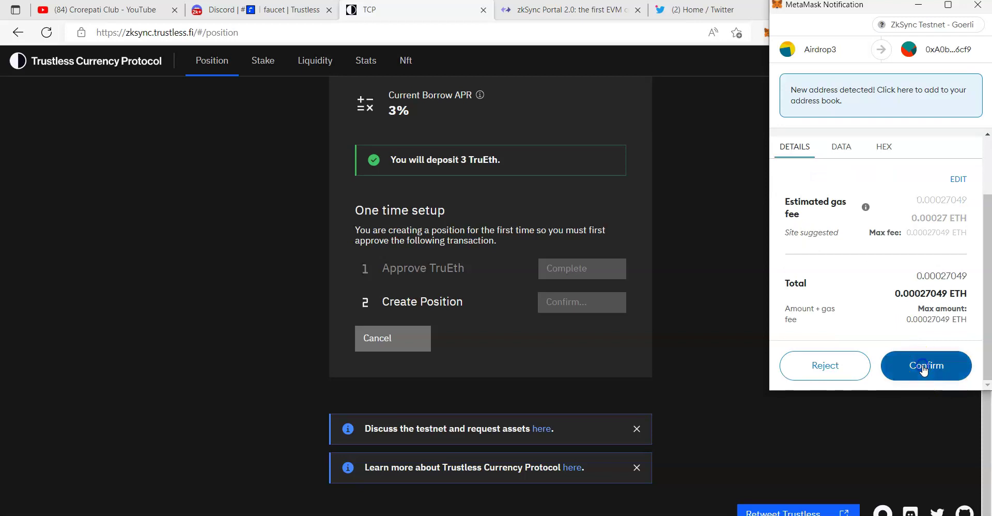
click(924, 369)
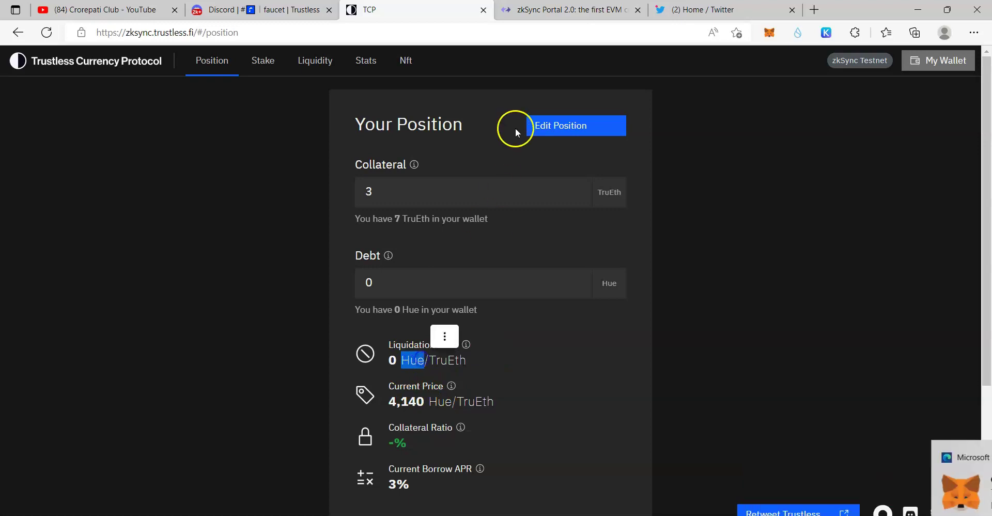
Step: Edit the position to borrow 4968 Hue using the 250% debt preset, and confirm the transaction in MetaMask
click(553, 125)
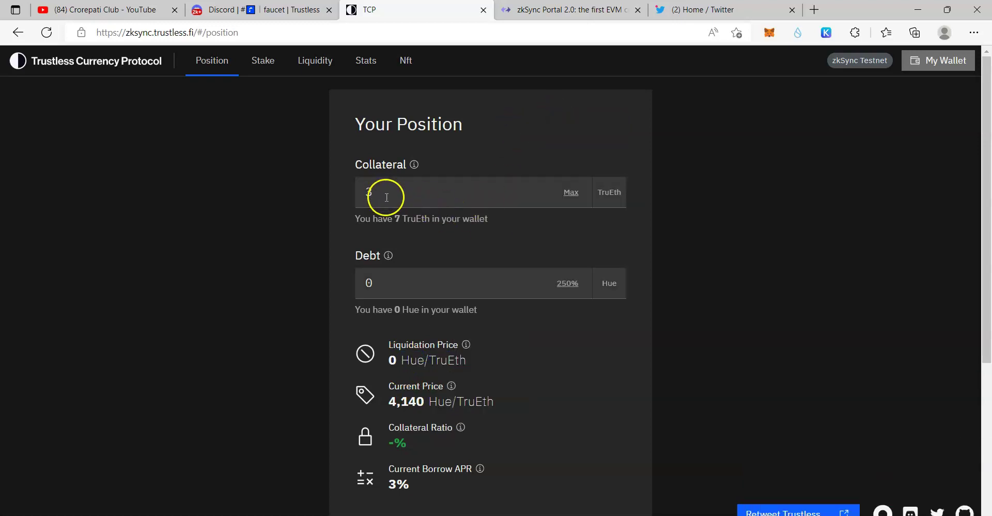
click(569, 284)
scroll(558, 322, down, 3)
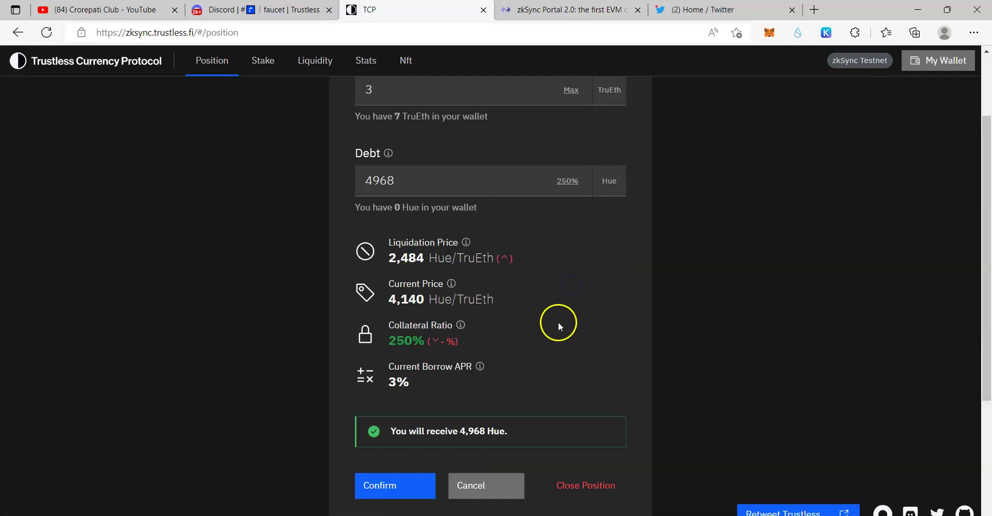
click(407, 441)
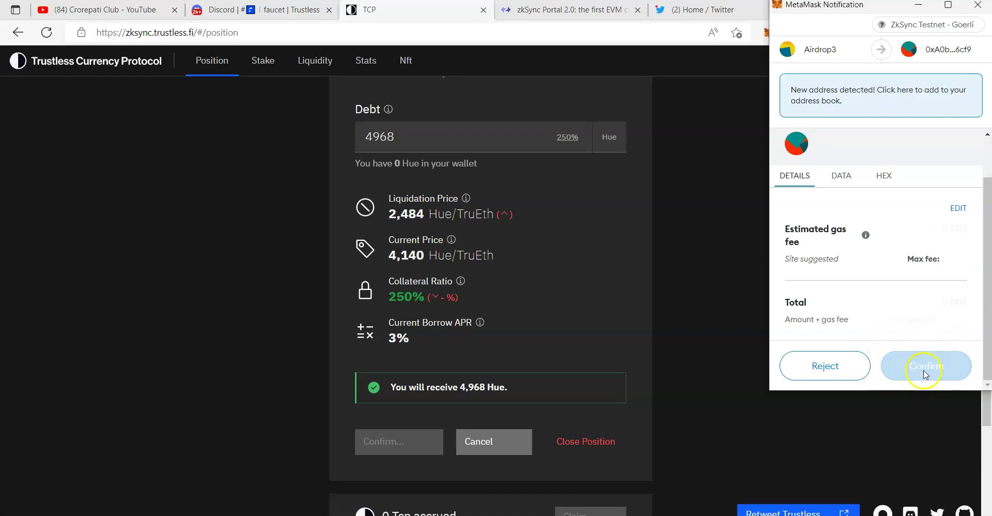
click(928, 383)
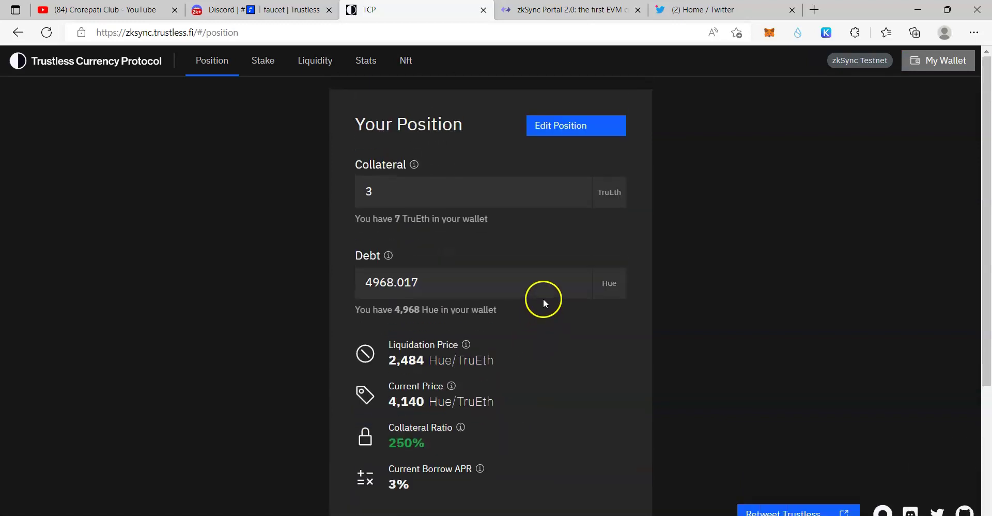
scroll(547, 310, down, 1)
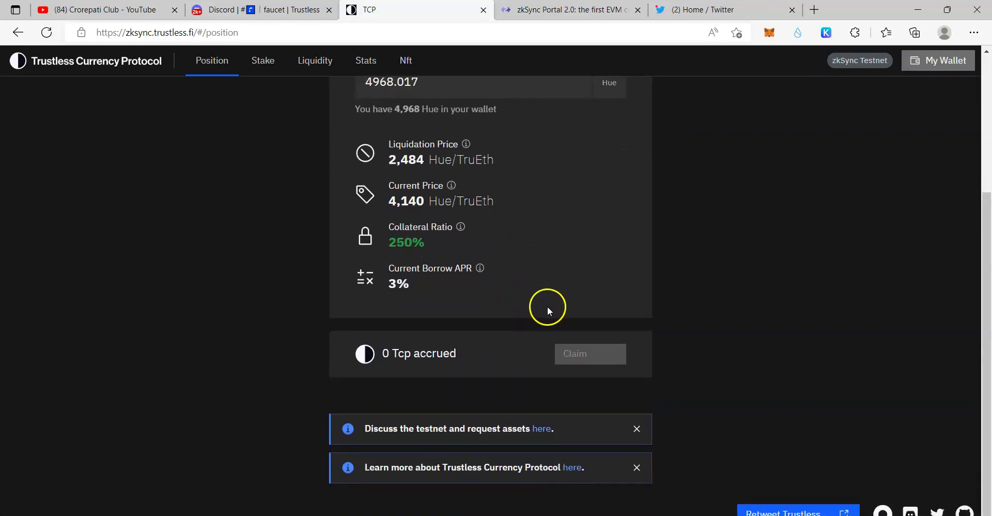
Step: Start a stake deposit of 3000 Hue and approve the Hue spending in MetaMask
click(263, 62)
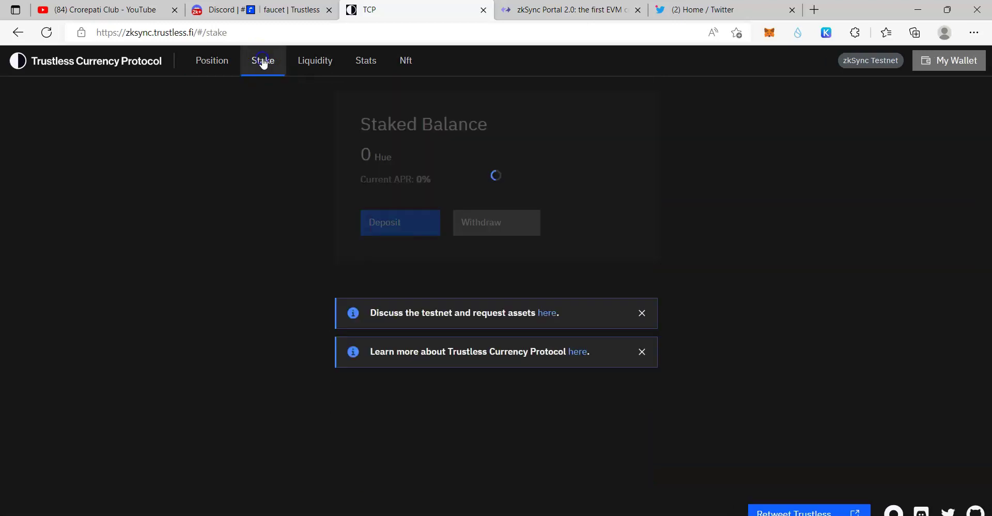
click(394, 224)
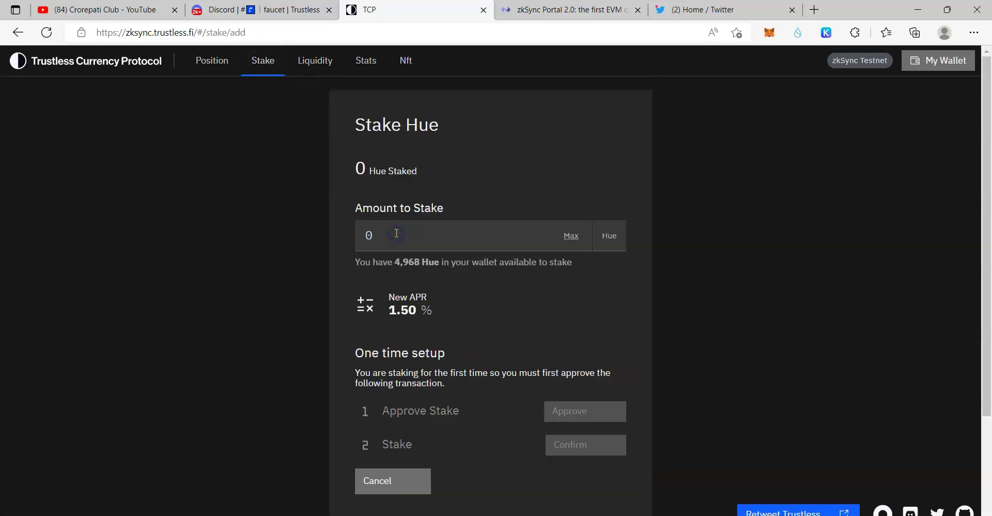
drag(380, 229, 337, 233)
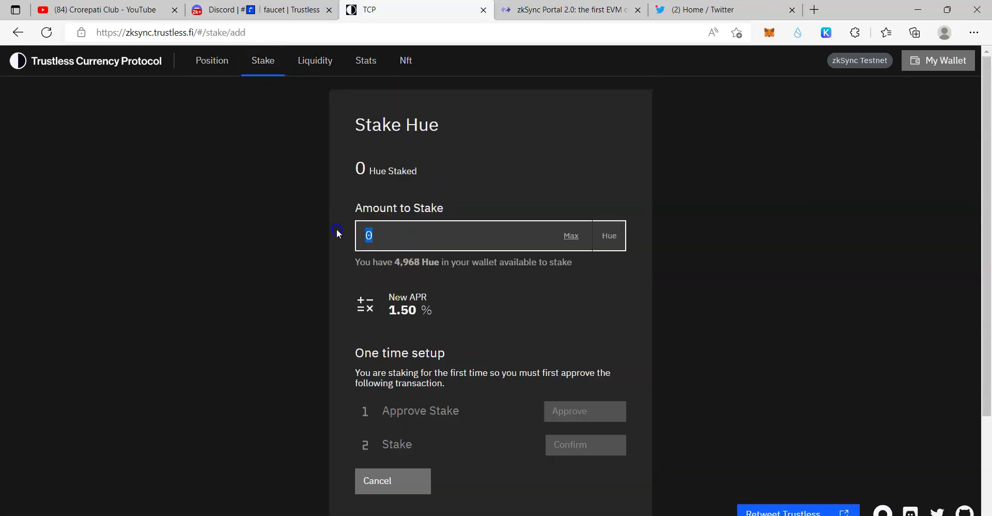
text(3000)
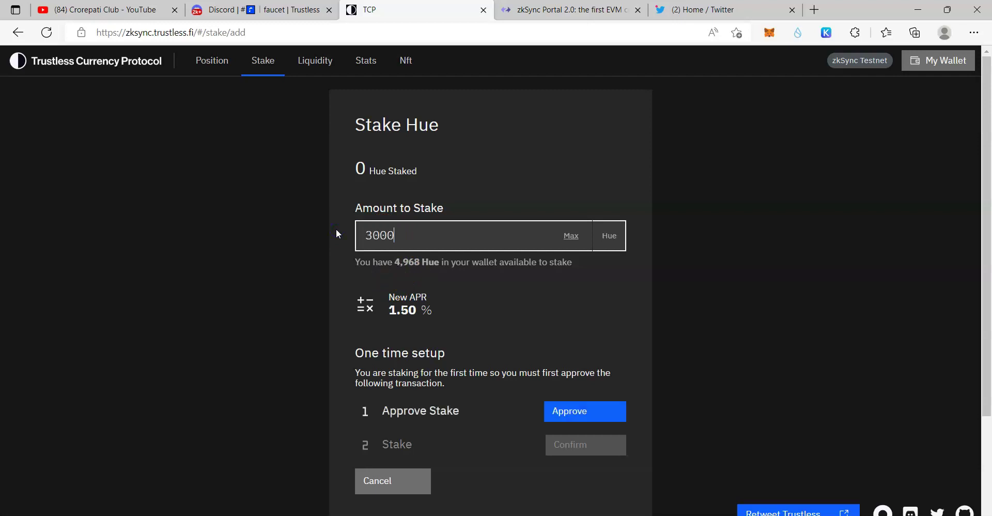
click(577, 411)
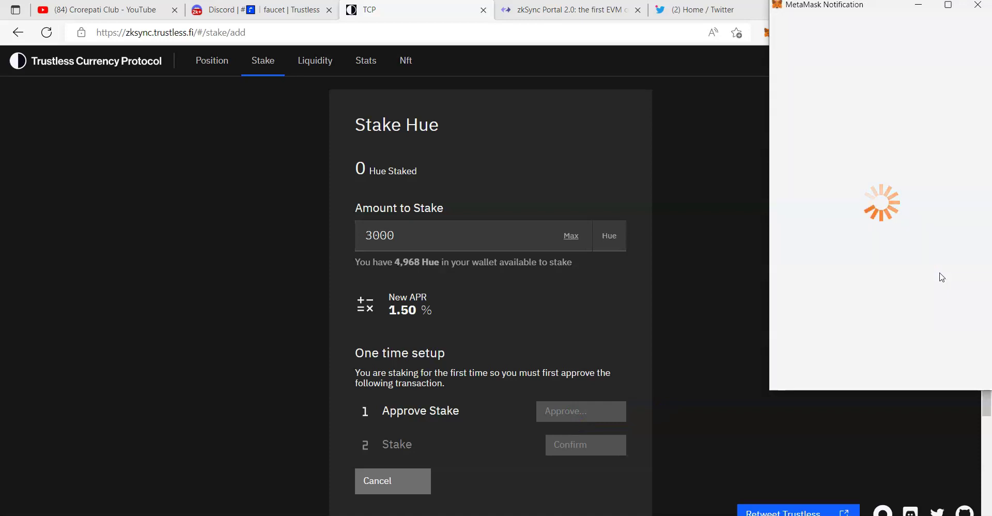
scroll(945, 289, down, 5)
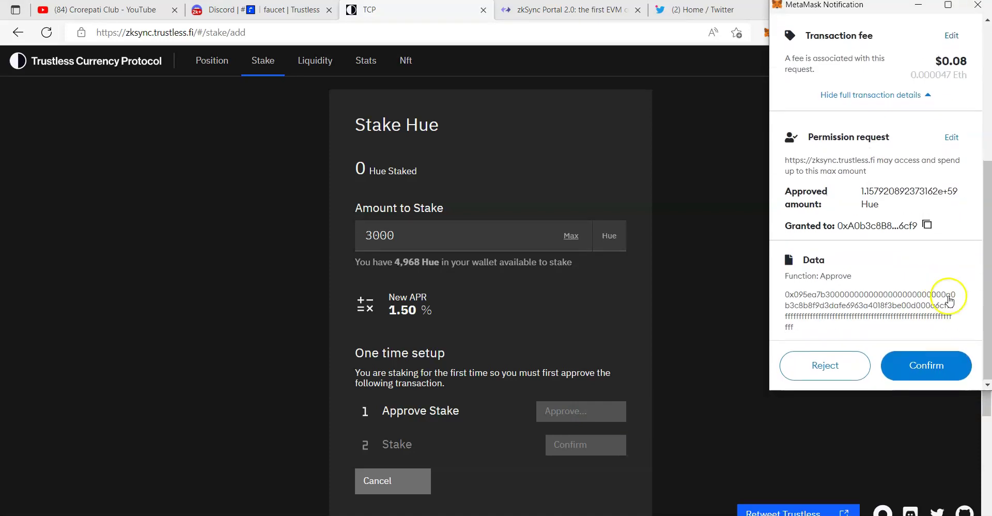
click(924, 369)
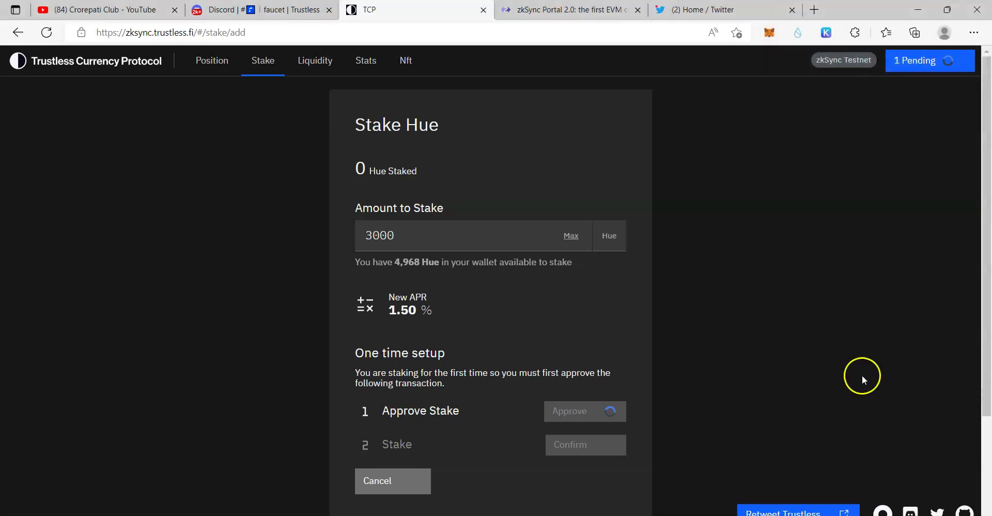
Step: Submit the 3000 Hue stake and confirm its transaction in MetaMask
scroll(590, 312, down, 2)
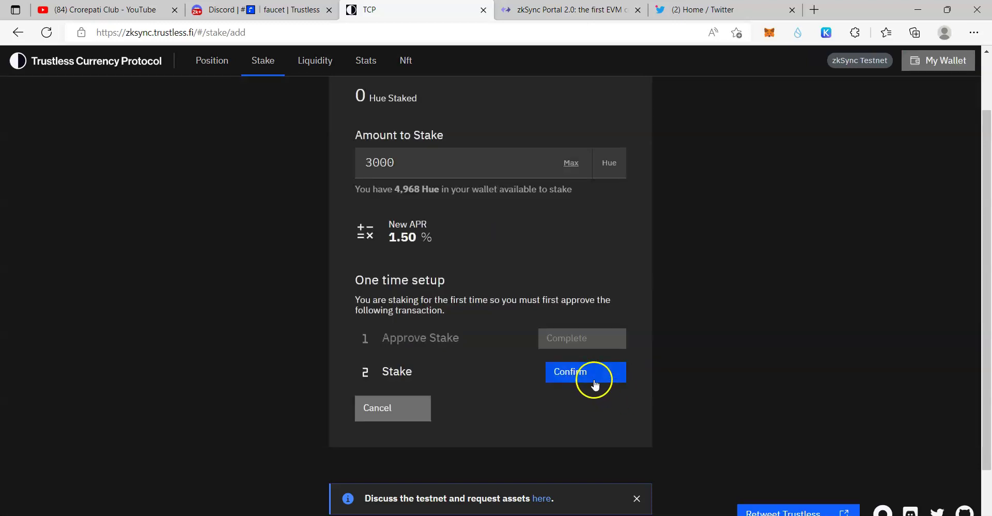
click(593, 377)
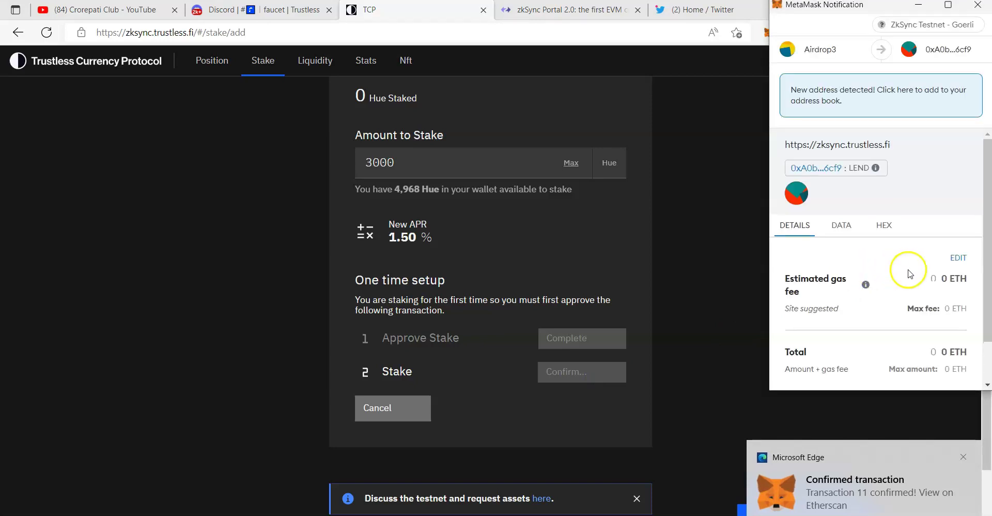
scroll(915, 265, down, 2)
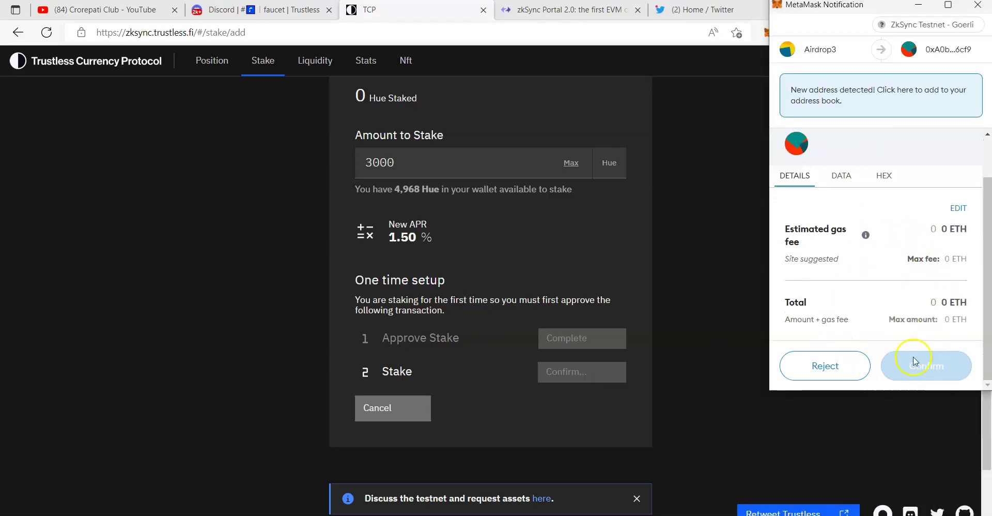
click(920, 383)
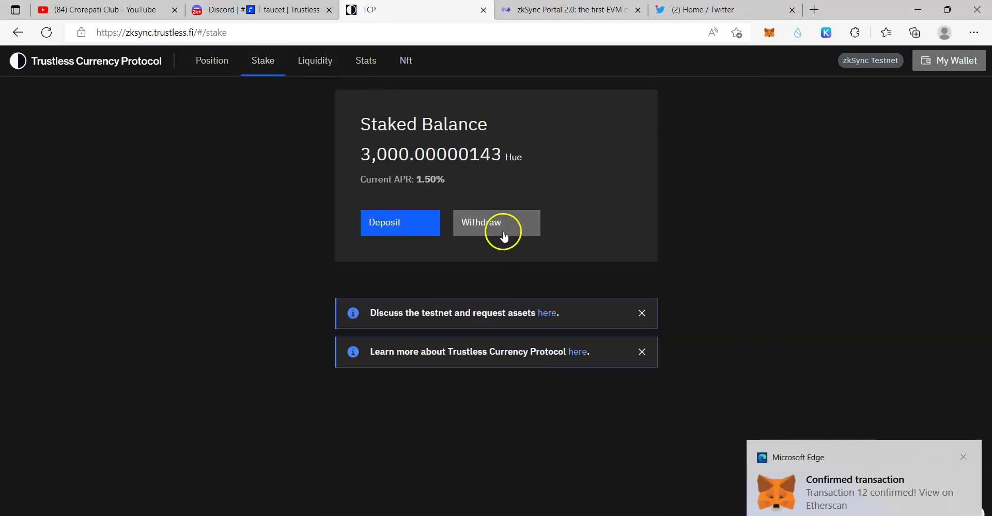
Step: Start a withdrawal of 500 Hue from the staked balance and approve the withdrawal in MetaMask
click(501, 226)
click(396, 237)
text(500)
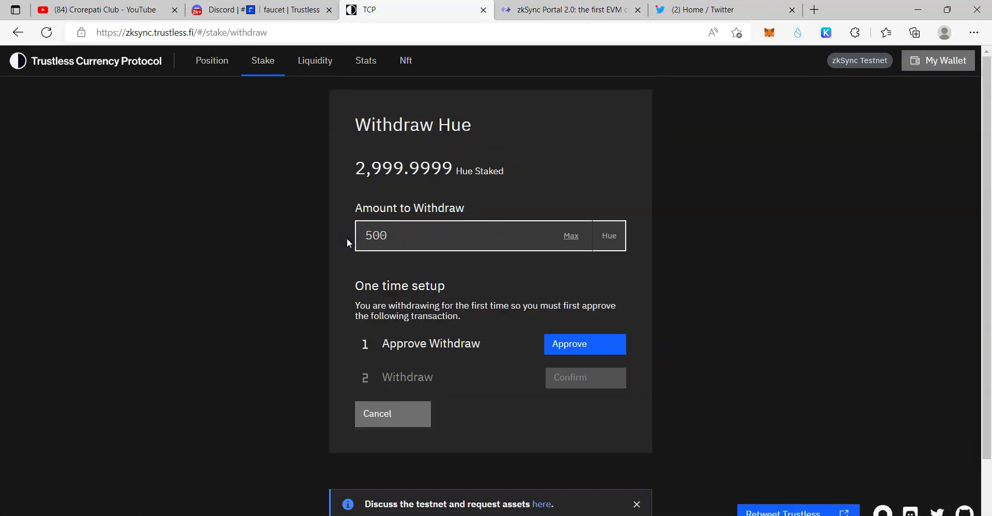
click(565, 343)
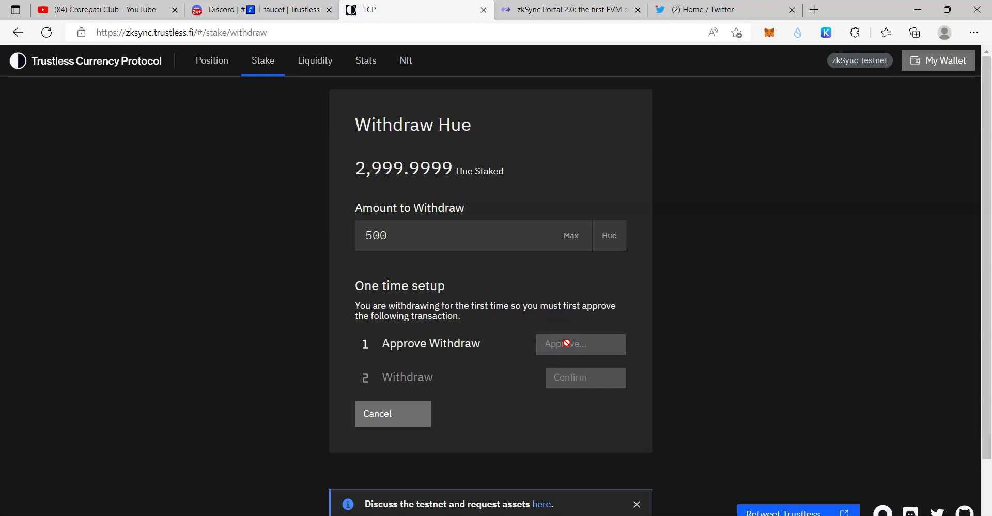
click(842, 263)
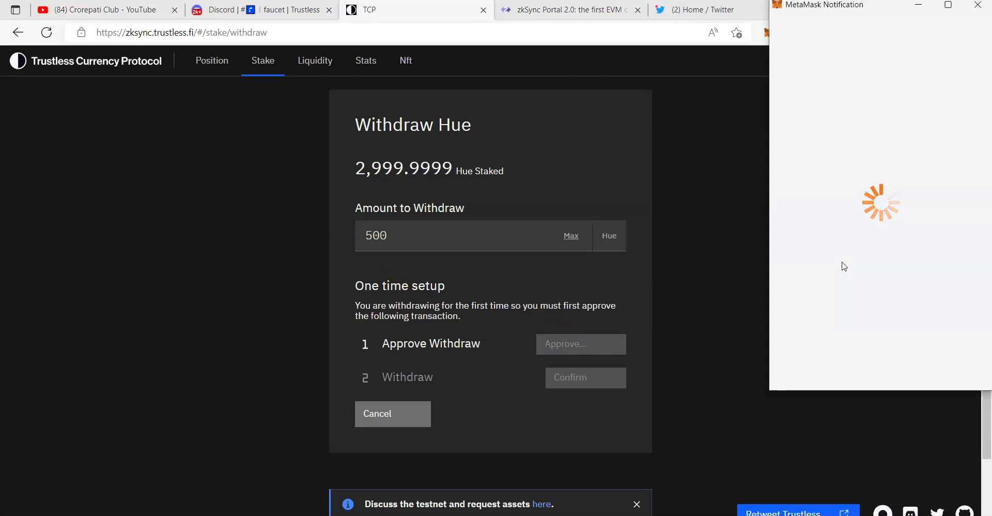
scroll(847, 264, down, 5)
click(913, 370)
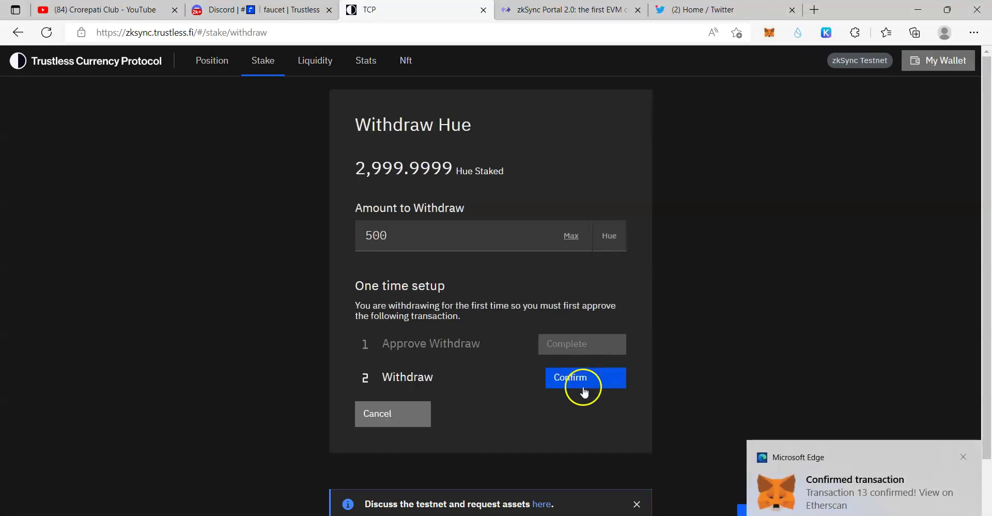
Step: Submit the 500 Hue withdrawal and confirm its transaction in MetaMask
click(583, 387)
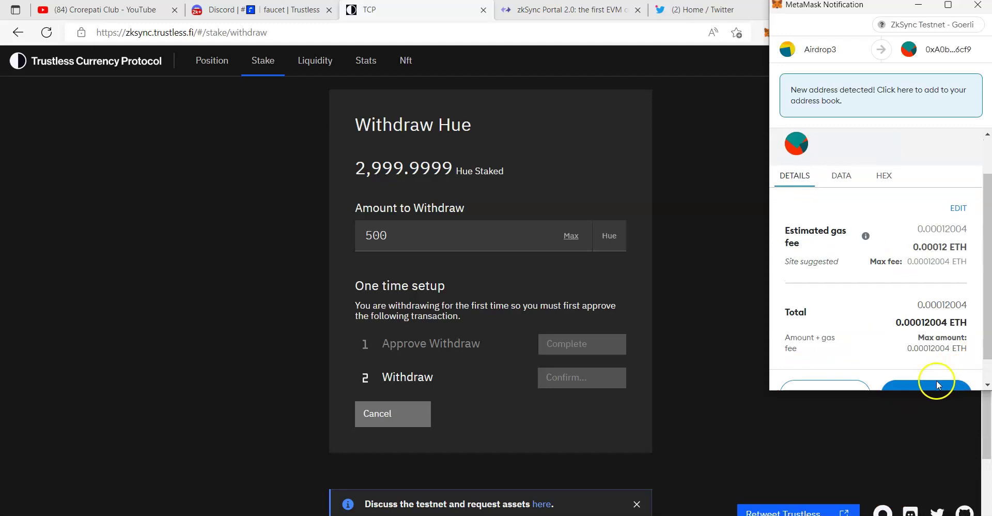
scroll(919, 382, down, 1)
click(919, 381)
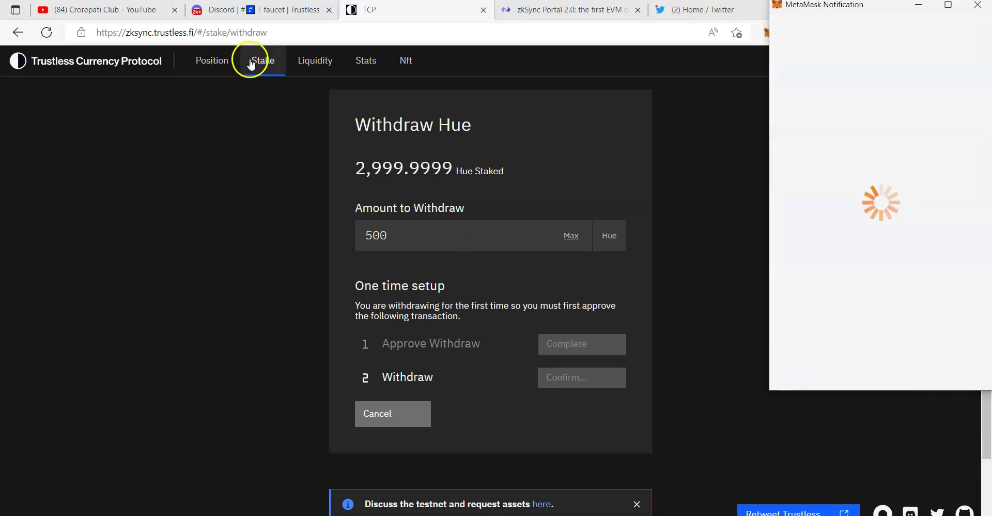
Step: Set up a Hue / TruEth liquidity deposit of 2000 Hue and approve the Hue spending
click(318, 65)
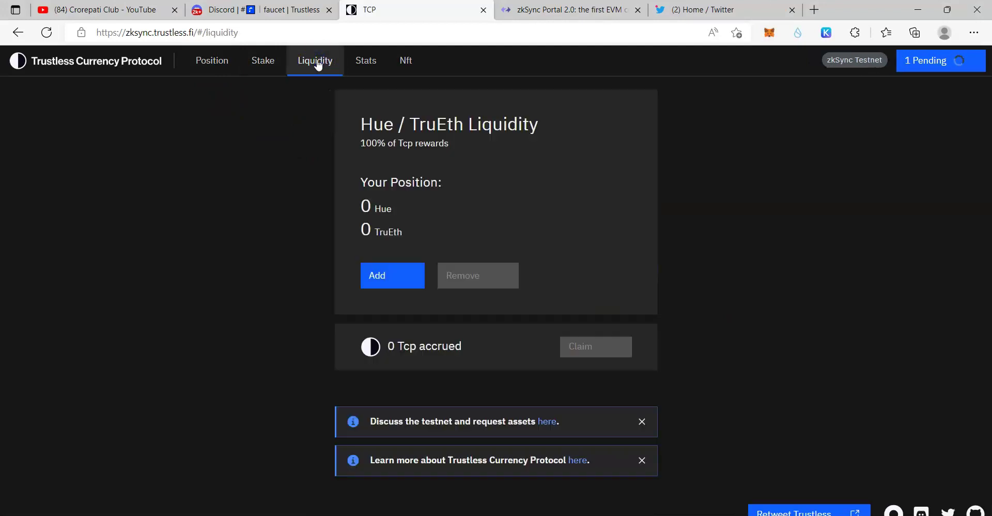
click(399, 284)
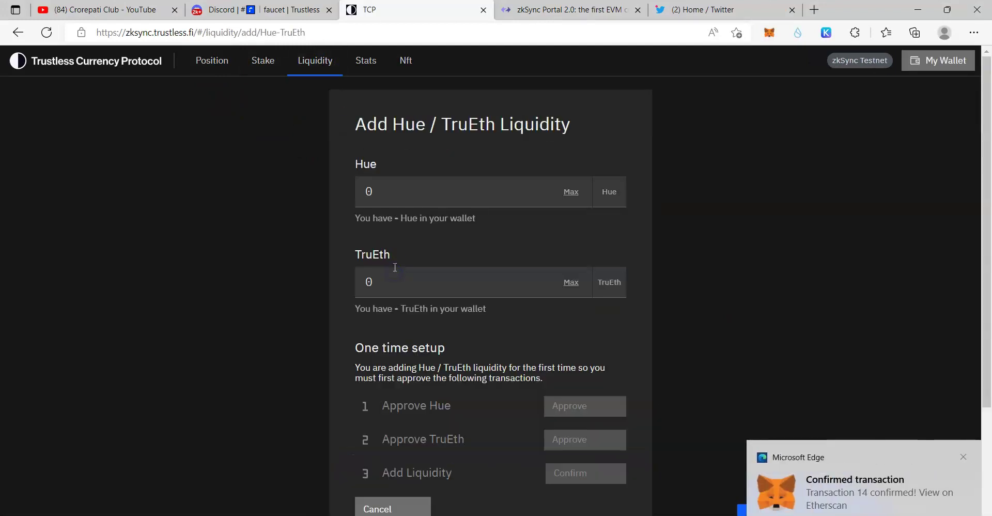
click(364, 191)
text(2000)
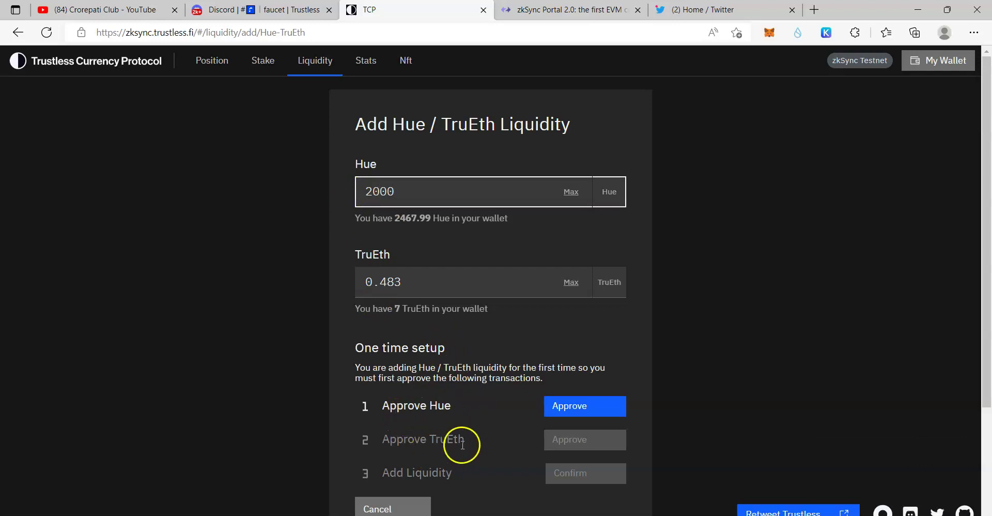
click(603, 410)
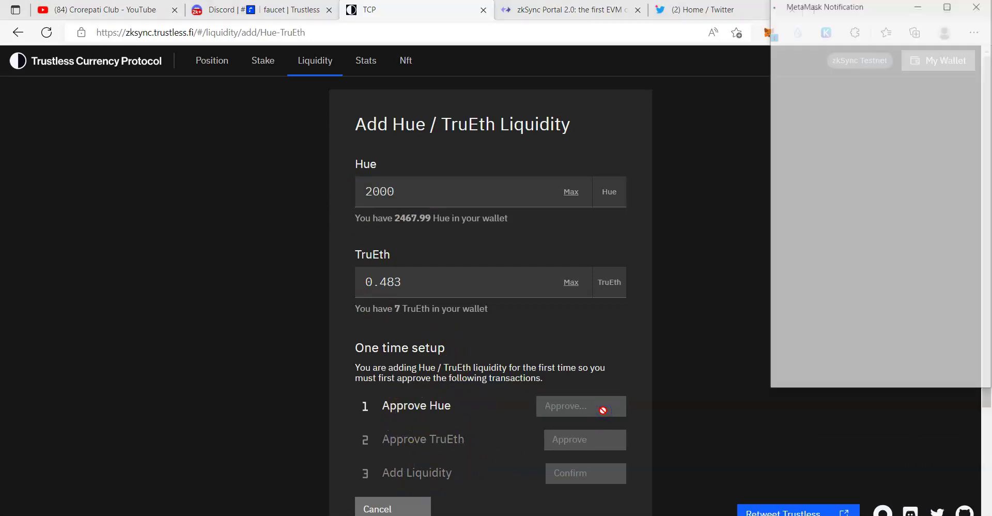
Step: Approve the TruEth spending for the liquidity deposit and confirm it in MetaMask
click(548, 439)
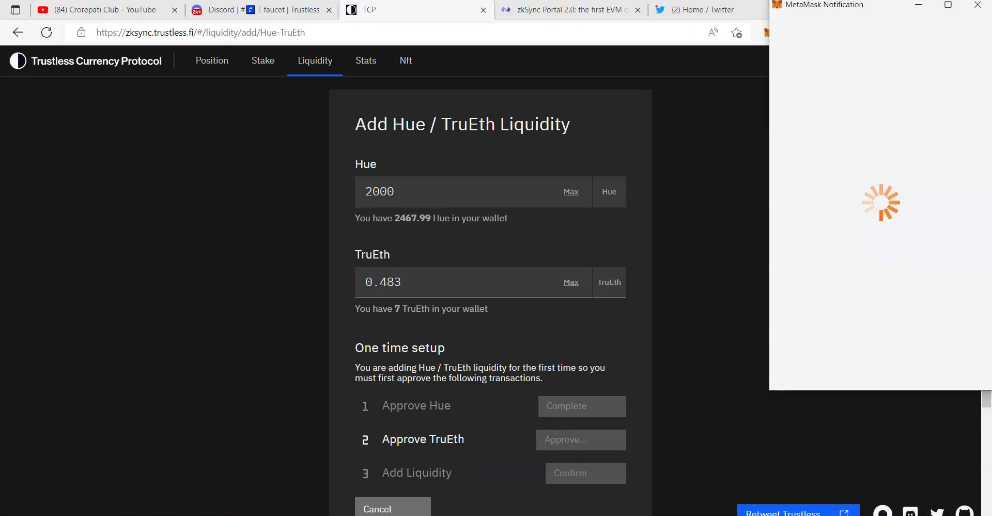
scroll(948, 310, down, 2)
click(938, 353)
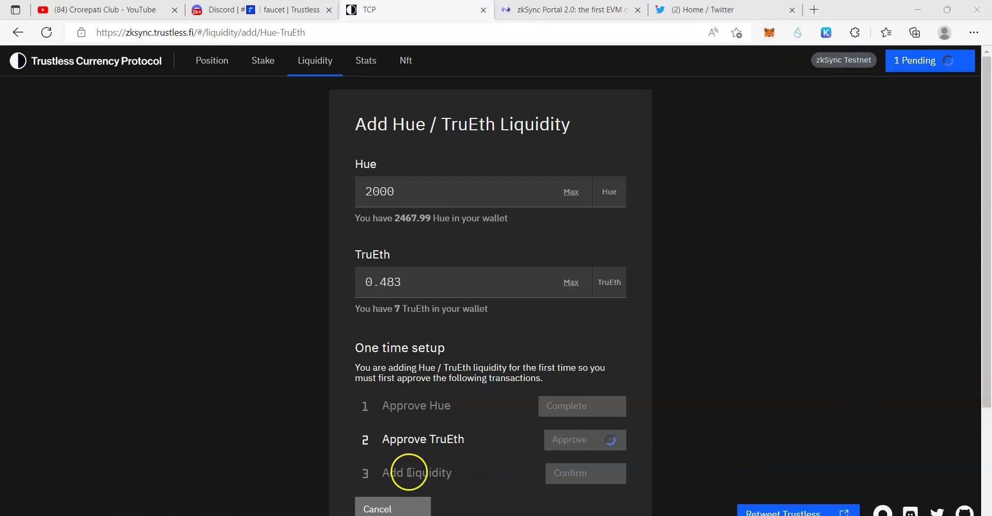
Step: Submit the Hue / TruEth liquidity addition and confirm its transaction in MetaMask
click(572, 473)
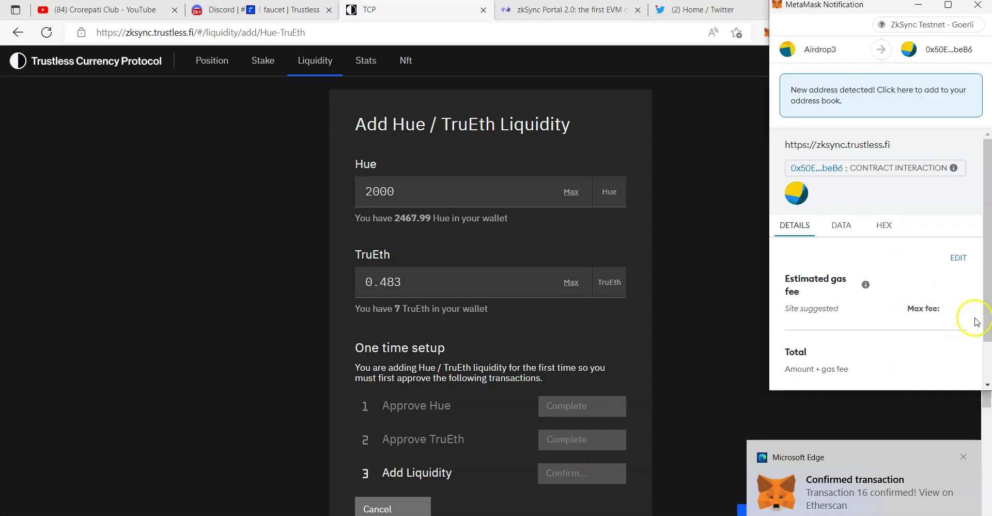
scroll(929, 321, down, 2)
click(928, 381)
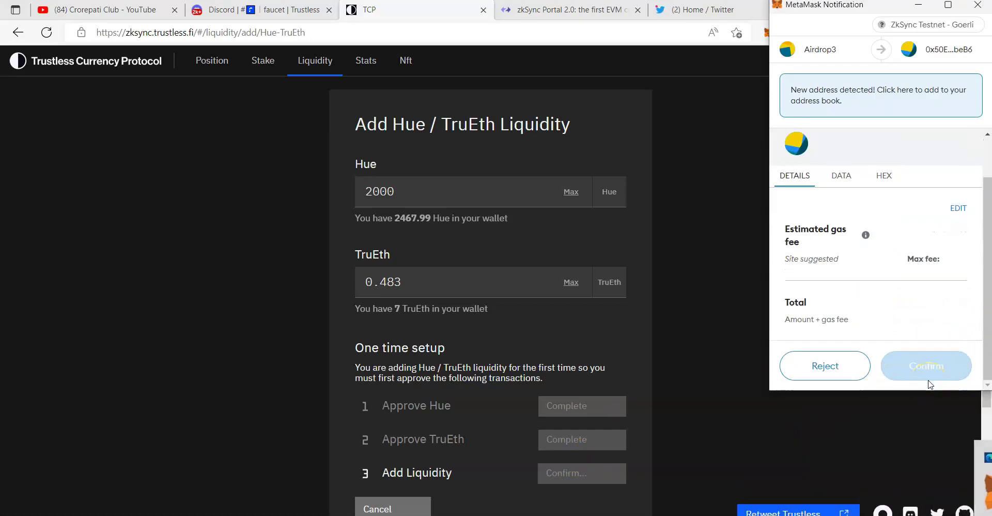
scroll(925, 382, down, 1)
click(921, 382)
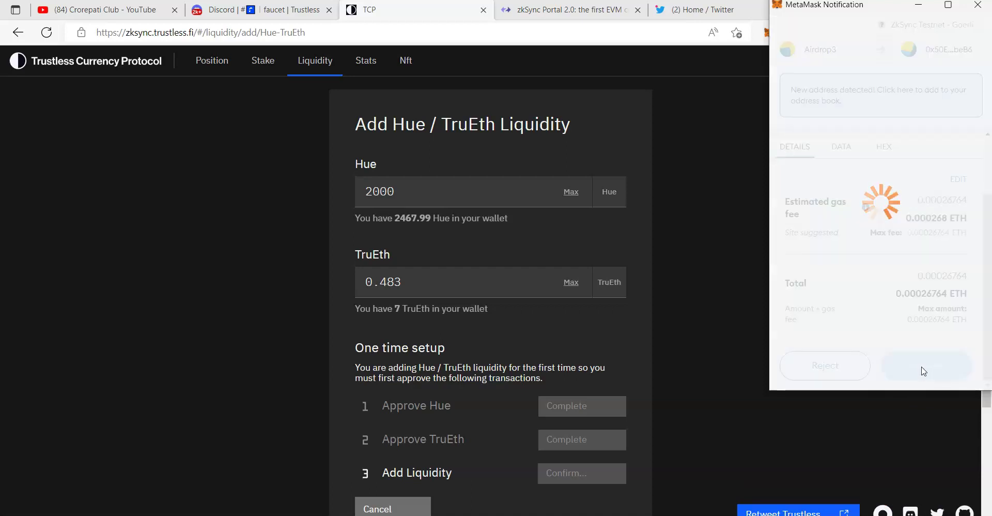
Step: Check the task list in PowerPoint, return to the browser and open the protocol's tweet through its retweet link
click(806, 427)
key(alt+Tab)
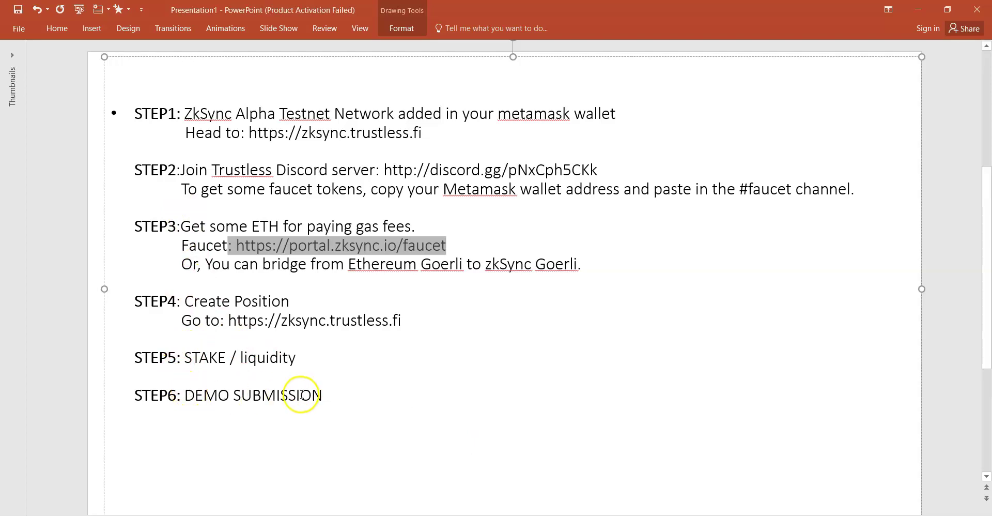
key(alt+Tab)
scroll(723, 423, down, 2)
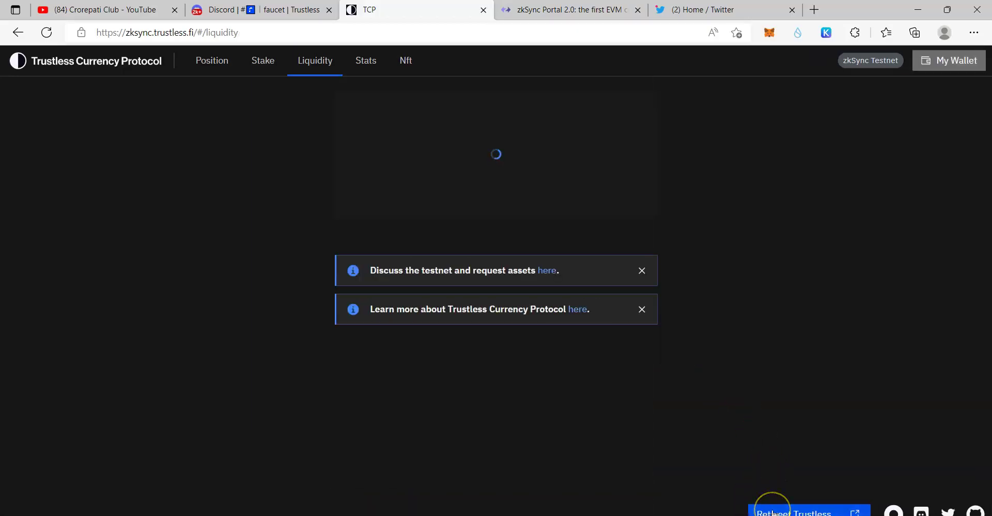
click(962, 457)
click(819, 498)
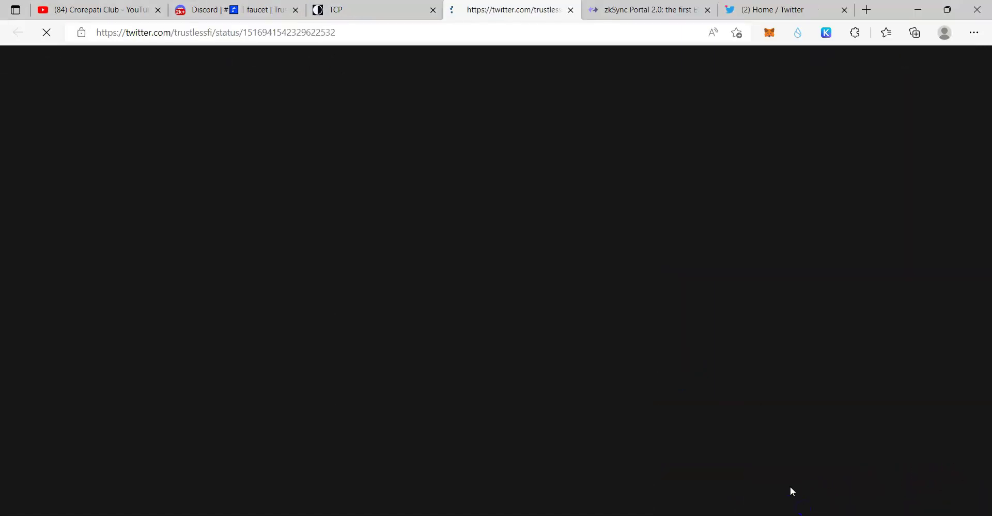
click(607, 155)
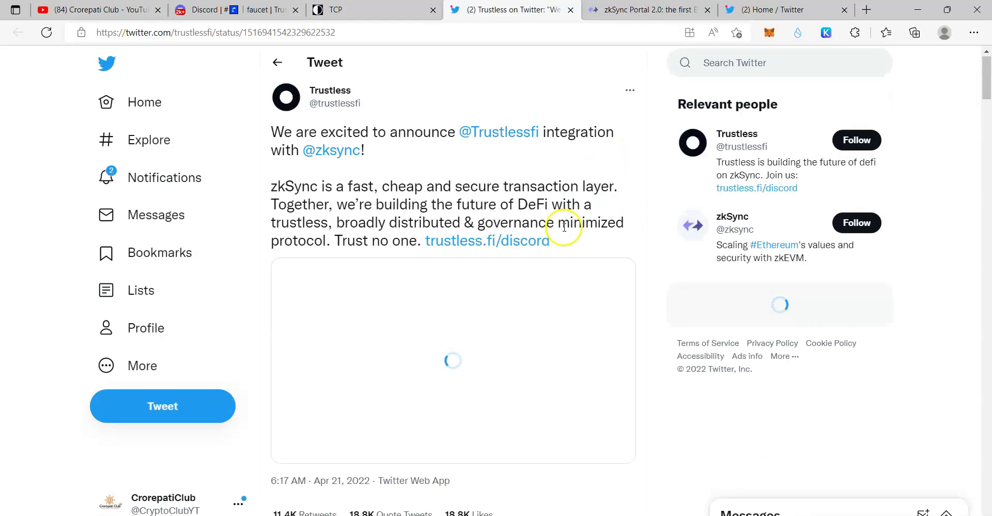
scroll(563, 232, down, 4)
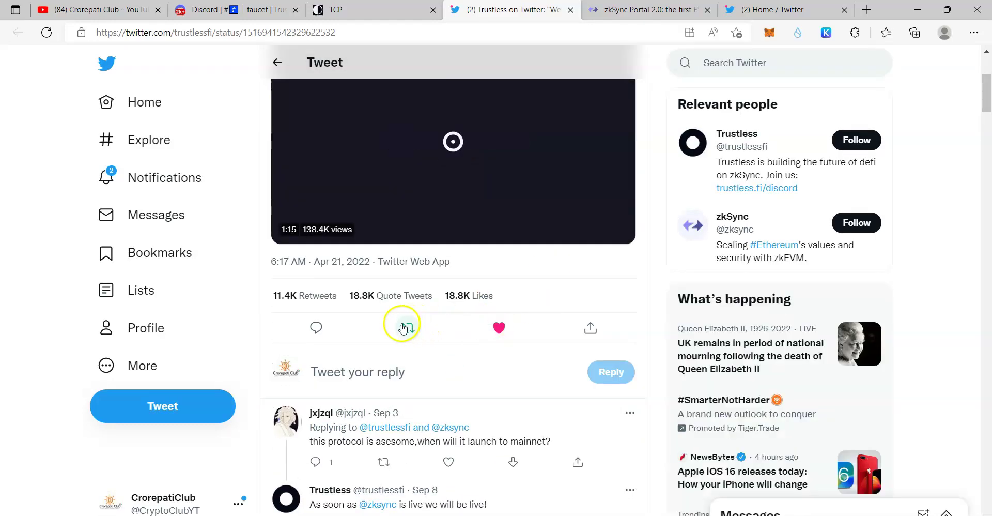
click(408, 328)
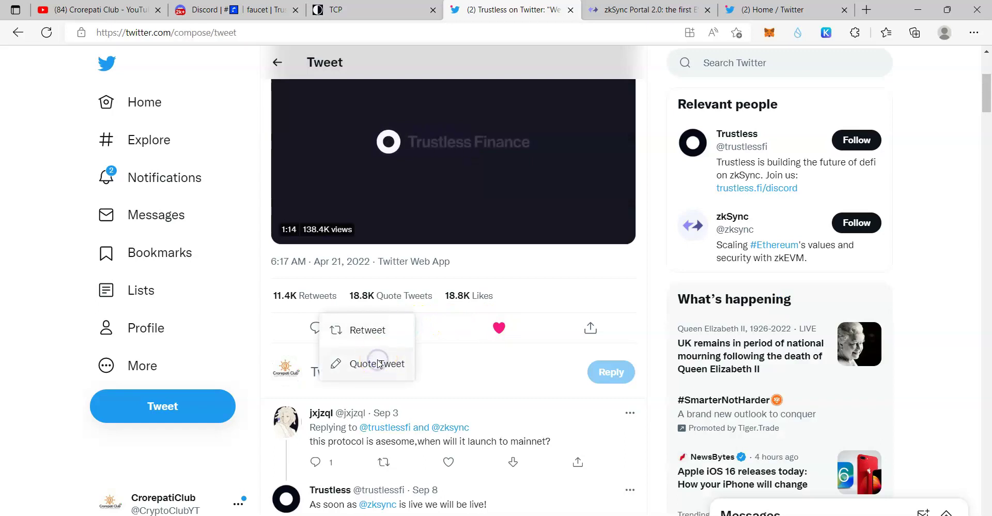
click(379, 362)
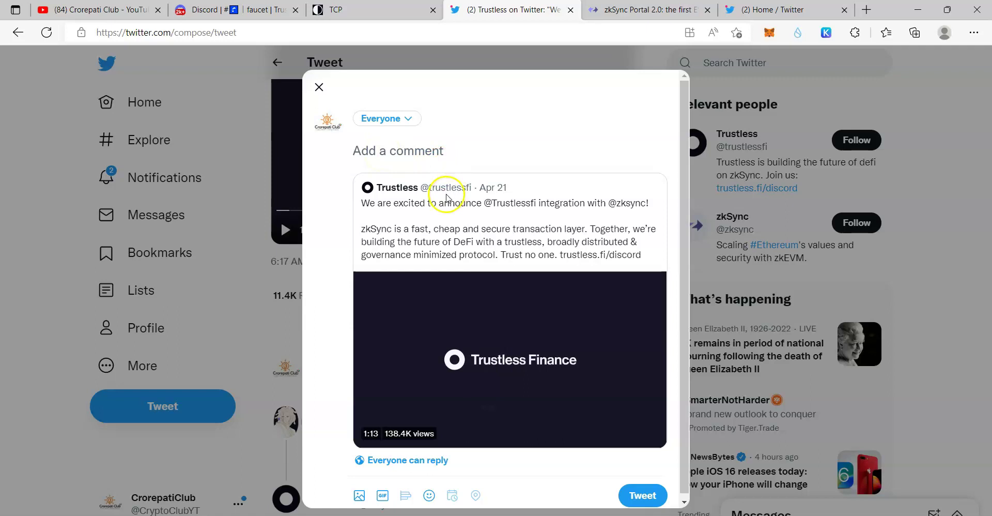
text(@)
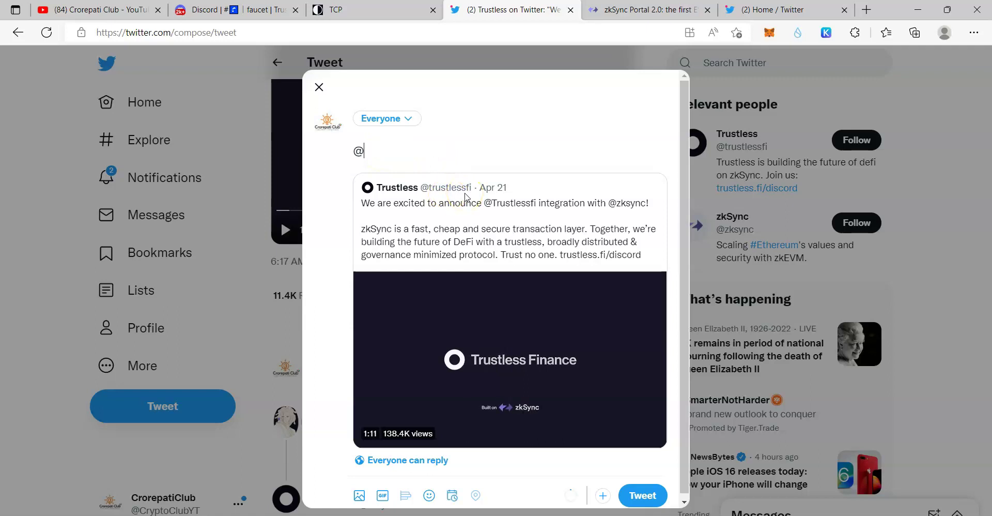
text(trustle)
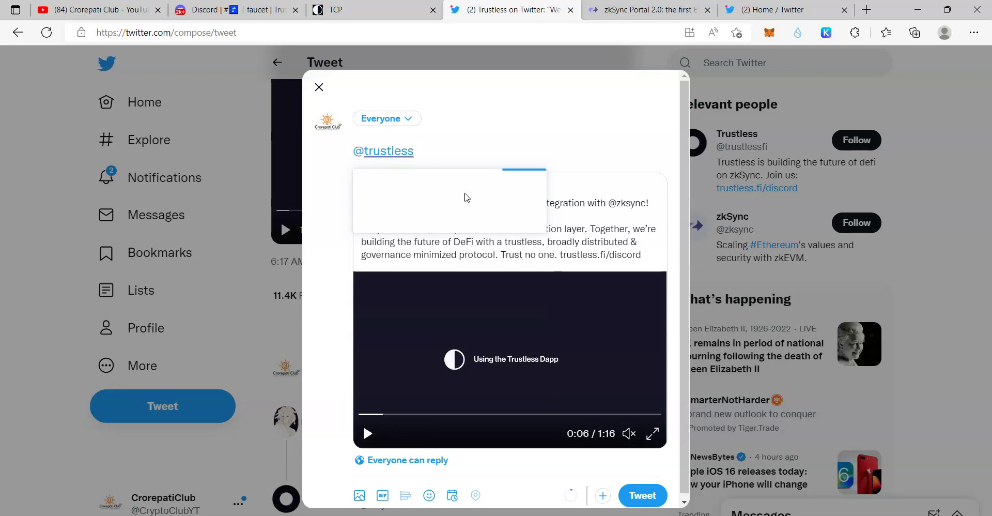
text(ss)
click(428, 229)
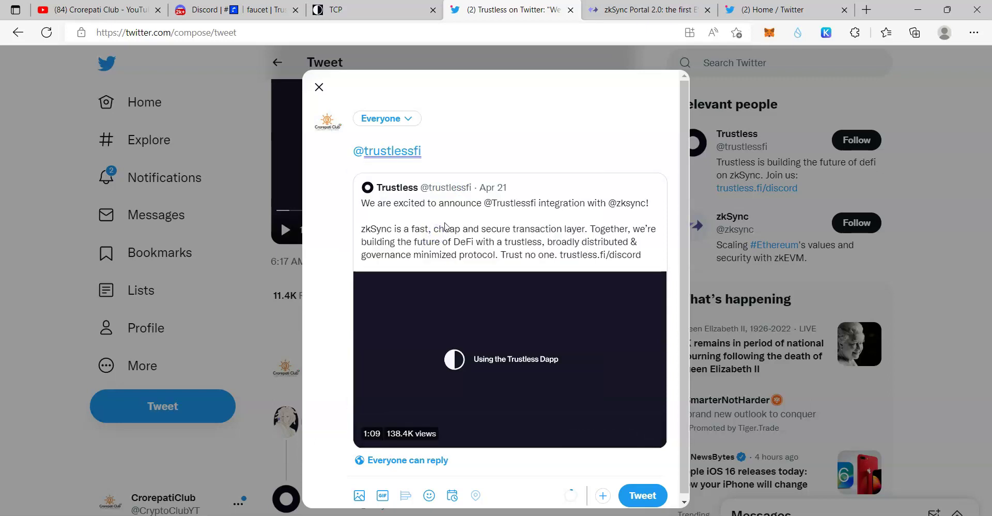
text(all task done)
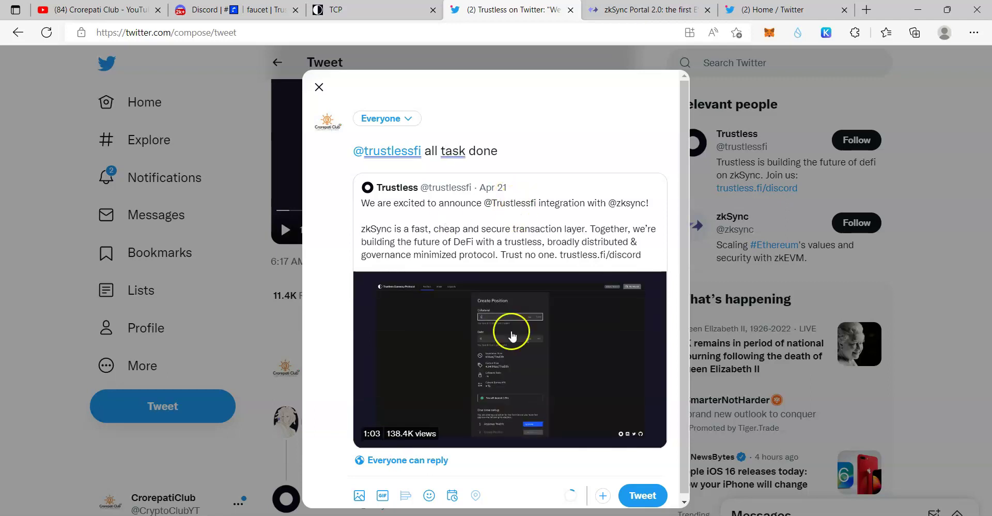
Step: Return to the Trustless Currency Protocol page and bring up the wallet's transaction history
key(alt+Tab)
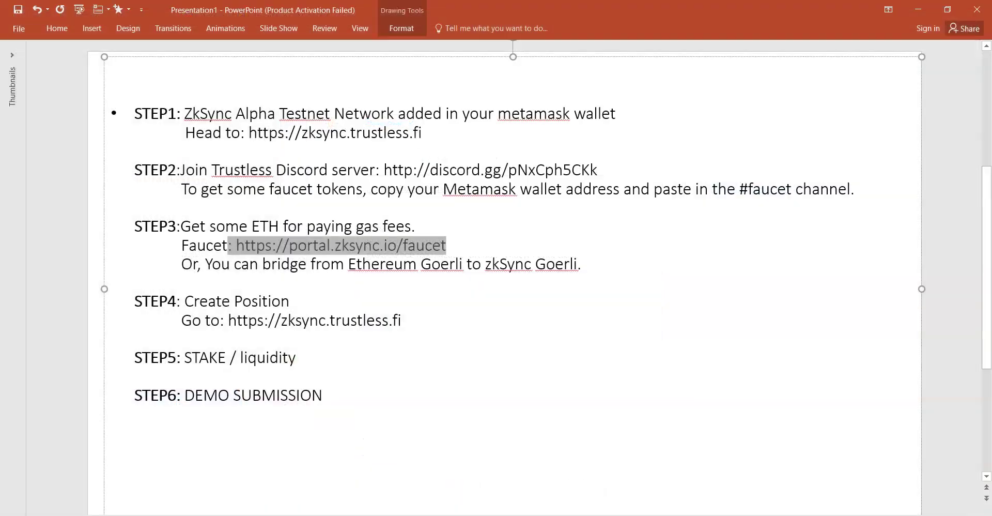
key(alt+Tab)
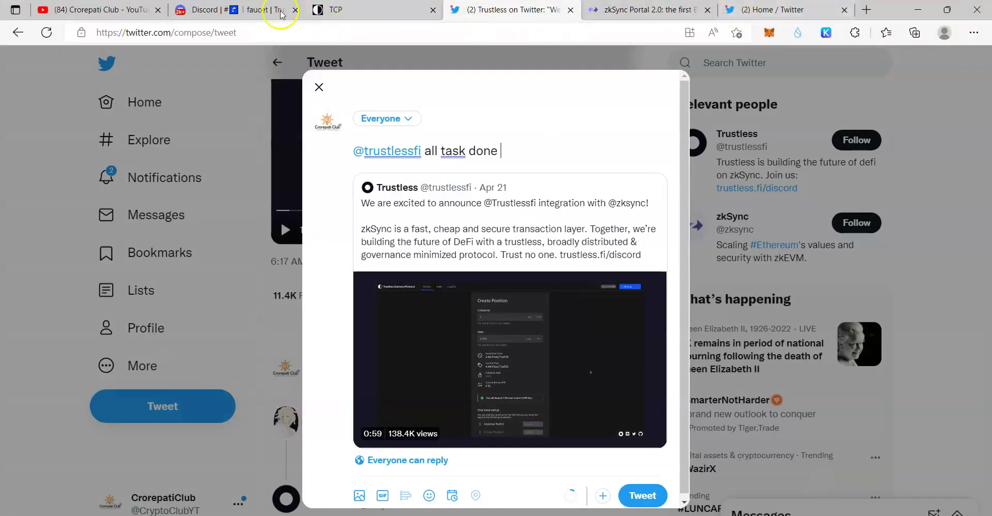
click(349, 10)
click(957, 60)
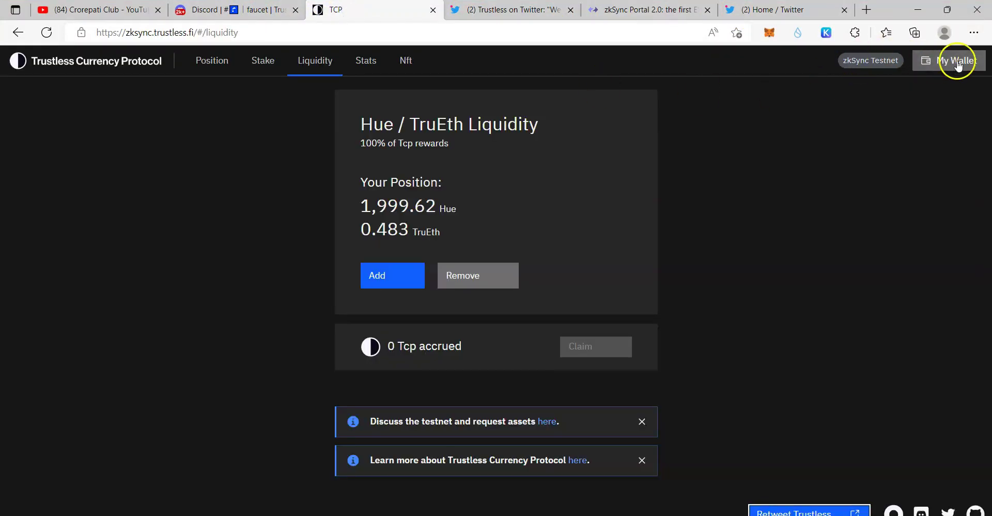
scroll(459, 254, down, 7)
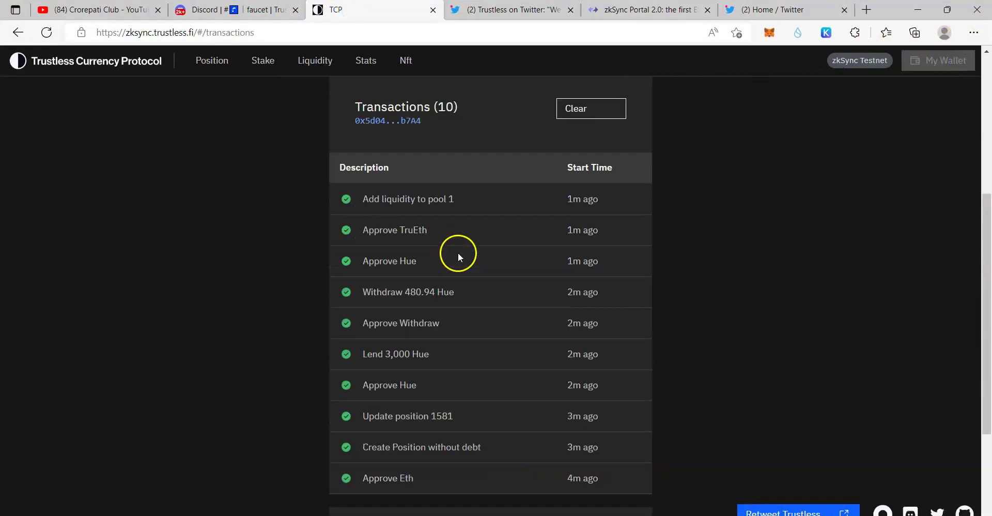
scroll(483, 116, up, 1)
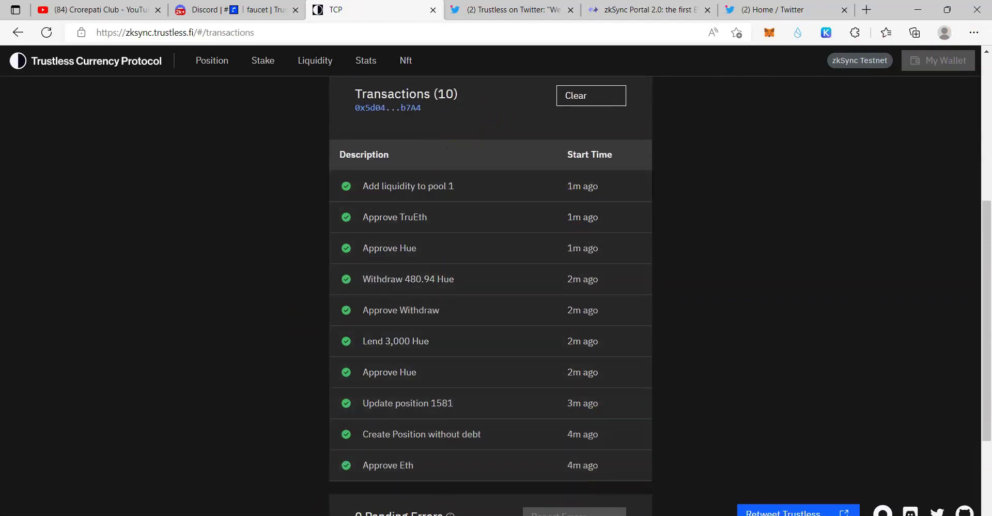
Step: Snip the completed transactions list with Snipping Tool, copy the capture and minimize the tool
drag(312, 76, 774, 511)
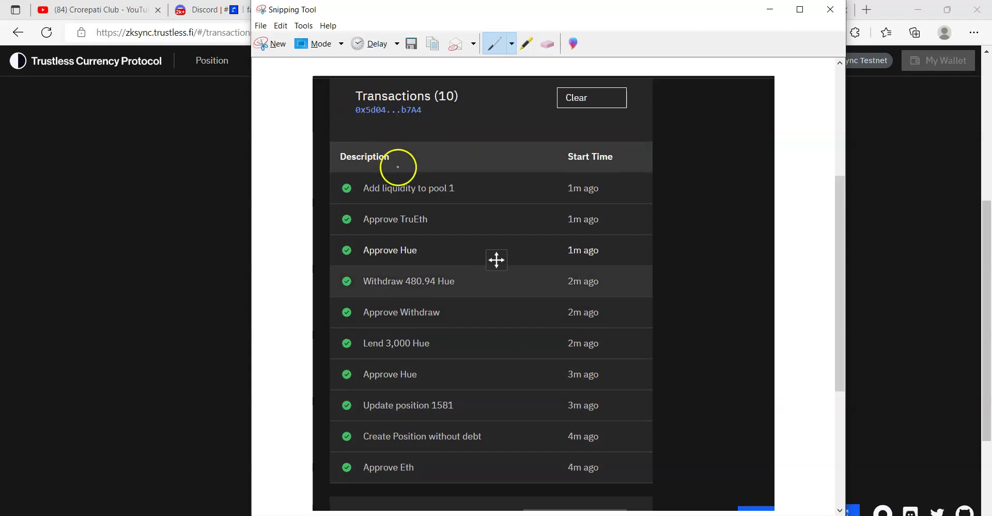
right_click(398, 167)
click(430, 186)
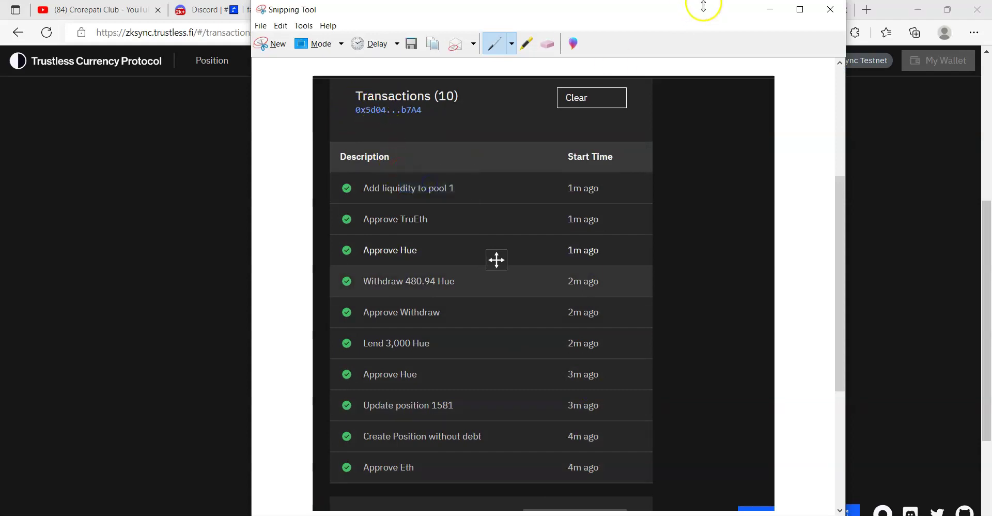
click(770, 10)
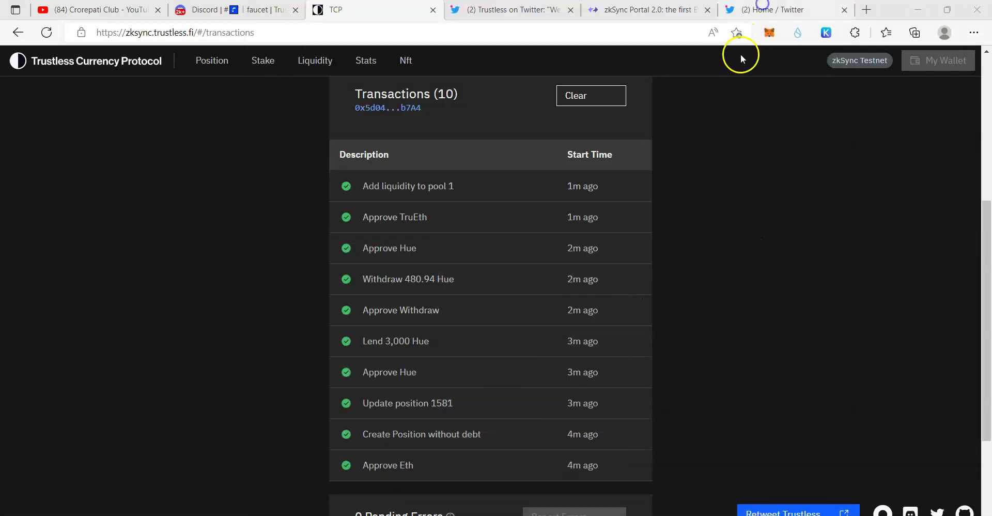
Step: Paste the transactions screenshot into the quote tweet draft and publish the tweet
click(495, 11)
key(ctrl+v)
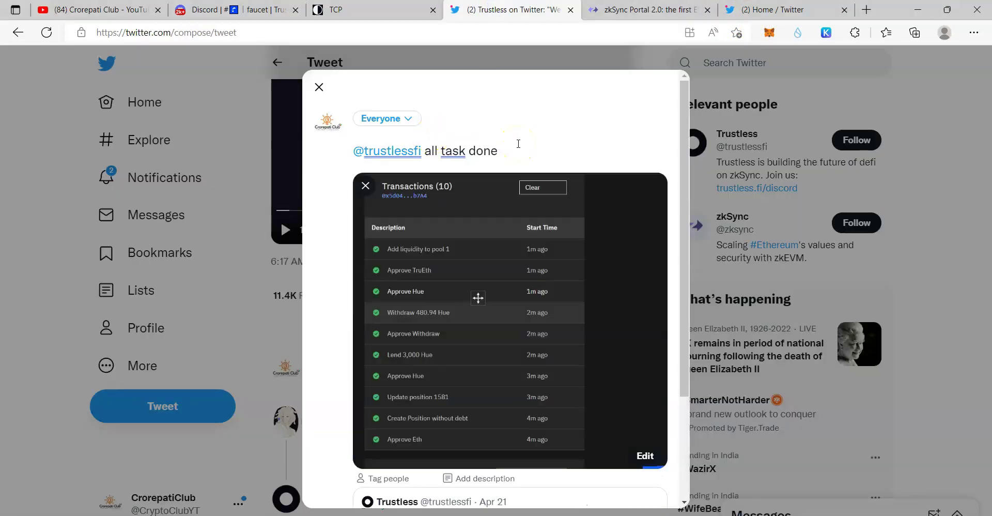
scroll(552, 279, down, 5)
click(645, 490)
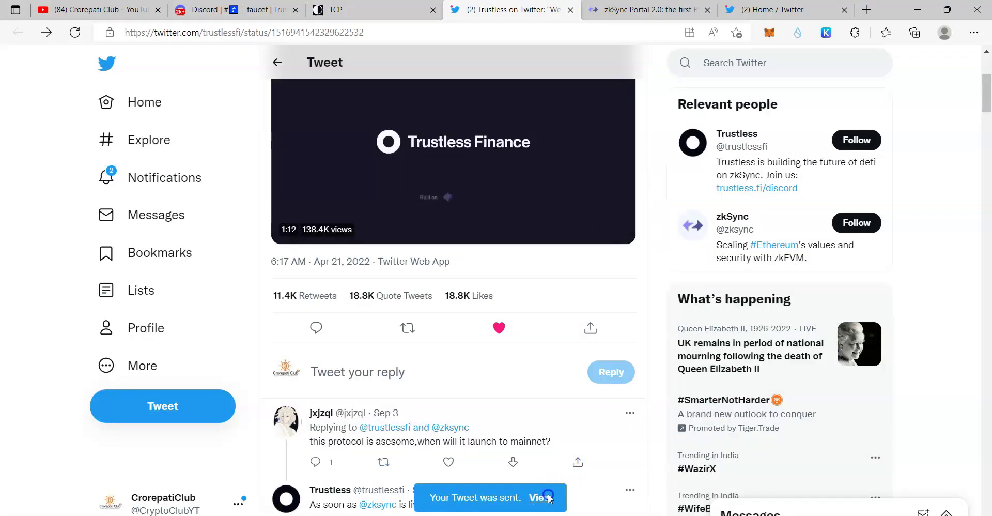
Step: Open the published tweet, copy its web address and switch to the untitled Notepad note
click(540, 497)
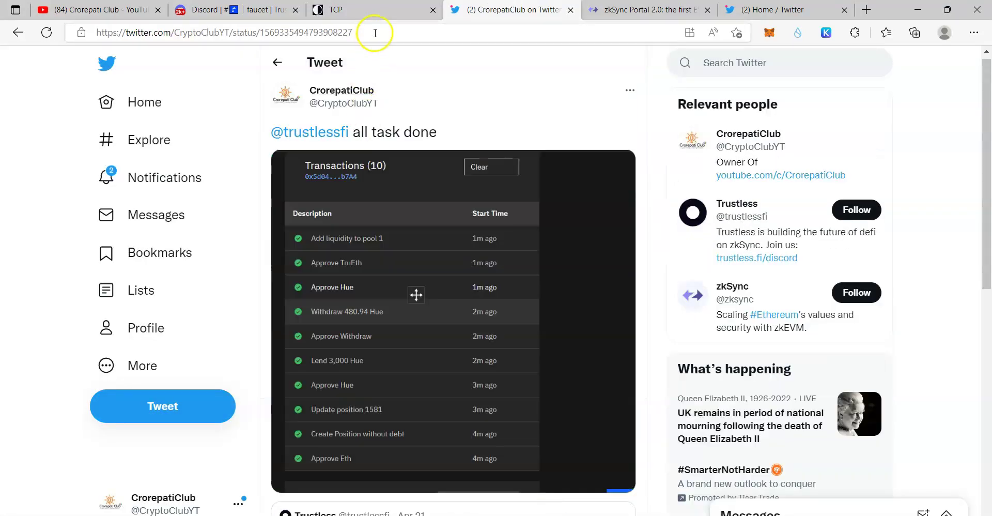
click(374, 32)
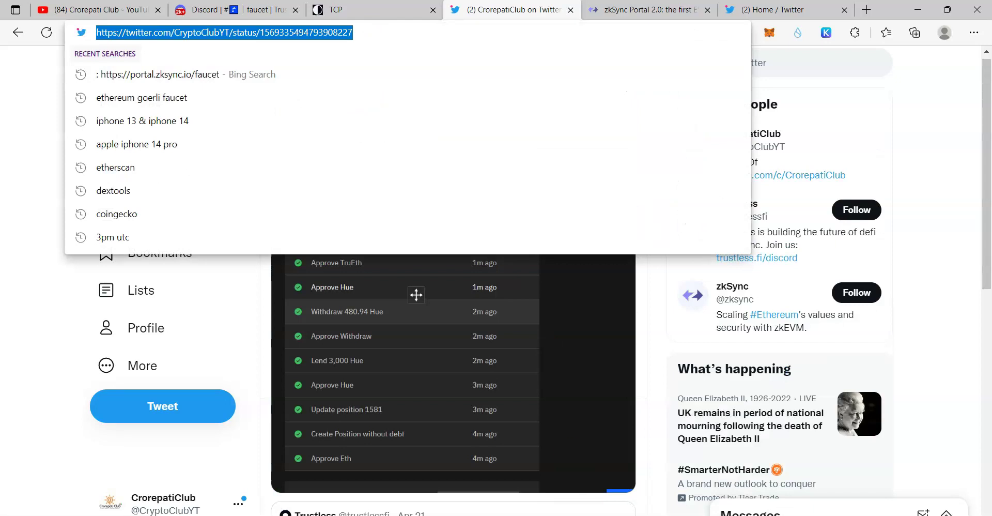
key(alt+Tab)
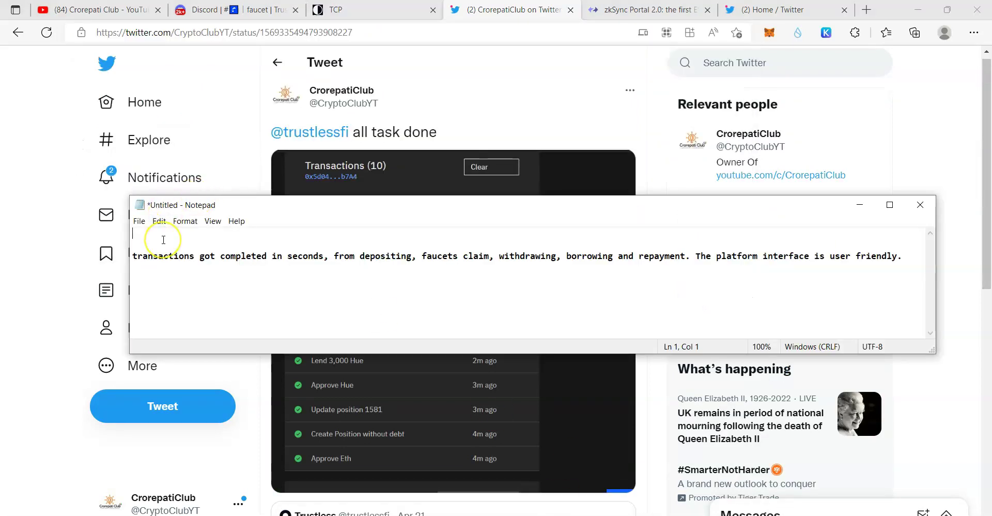